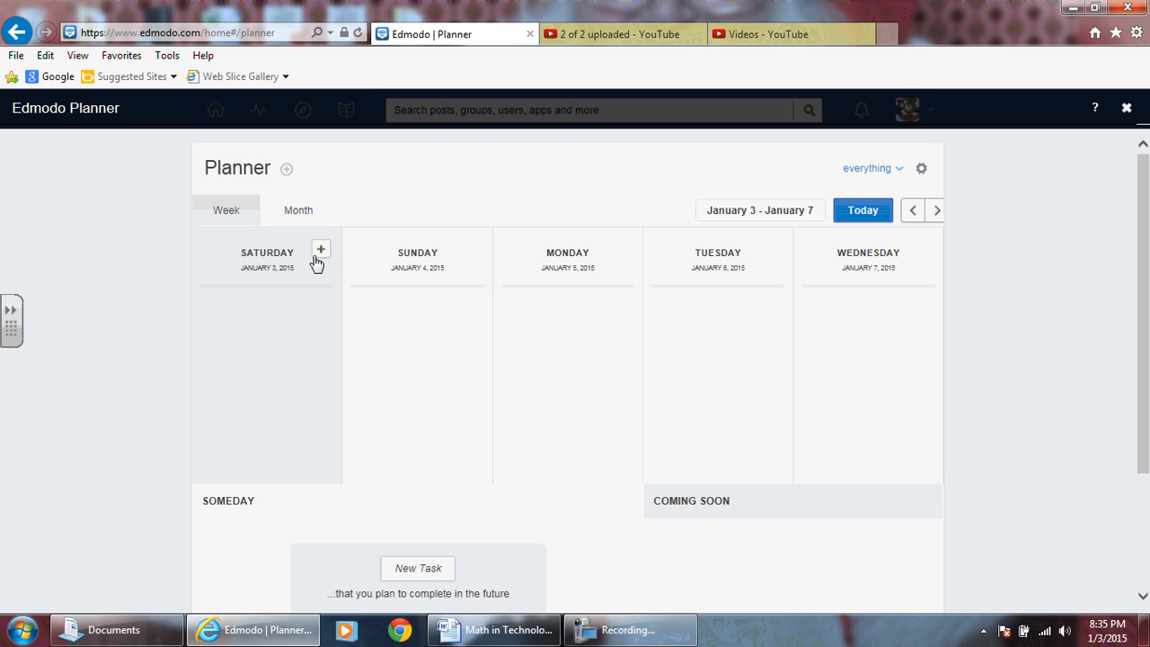
# Switch the planner to the month view and look over the January 2015 calendar.
pyautogui.click(299, 213)
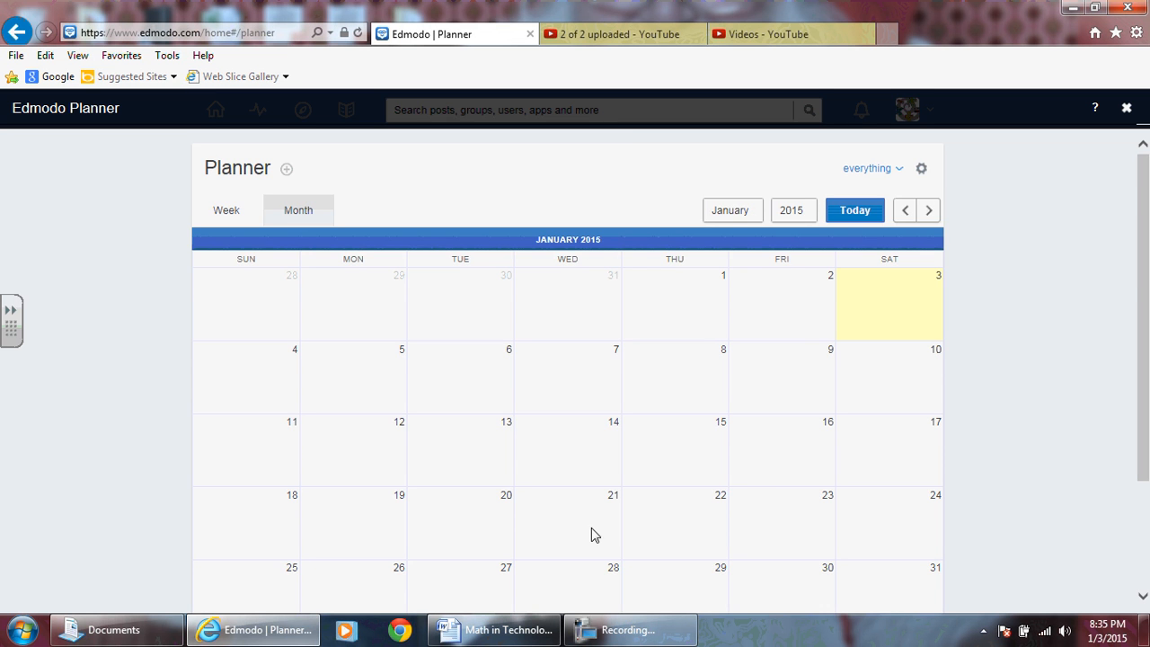
pyautogui.scroll(-3, 809, 336)
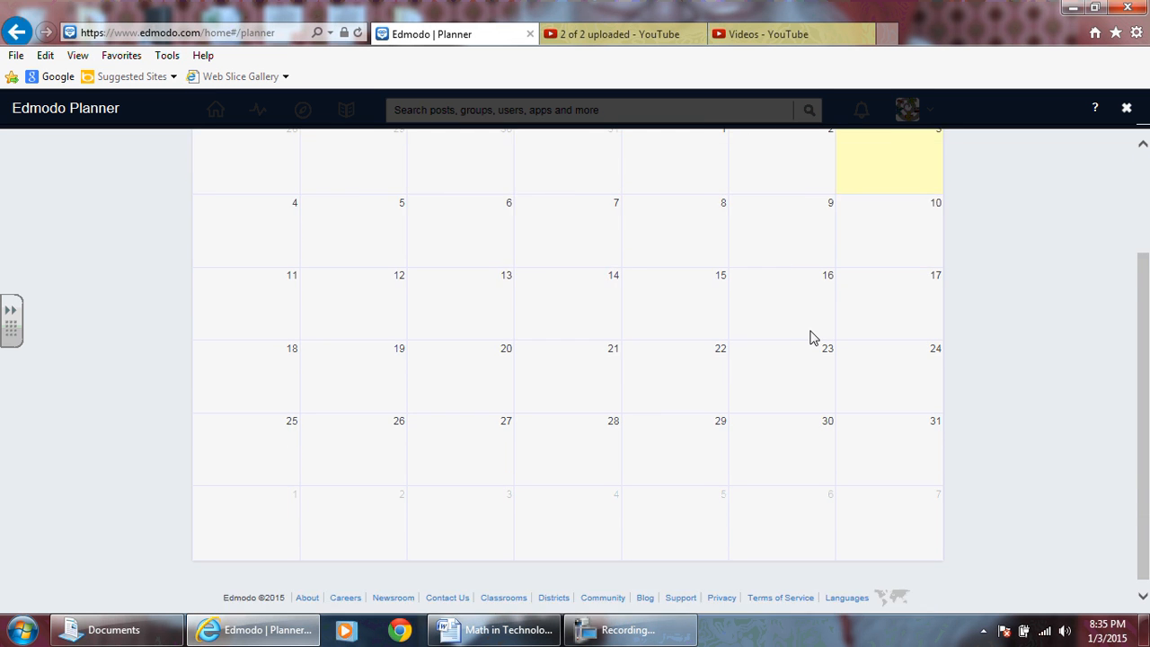
pyautogui.scroll(3, 812, 339)
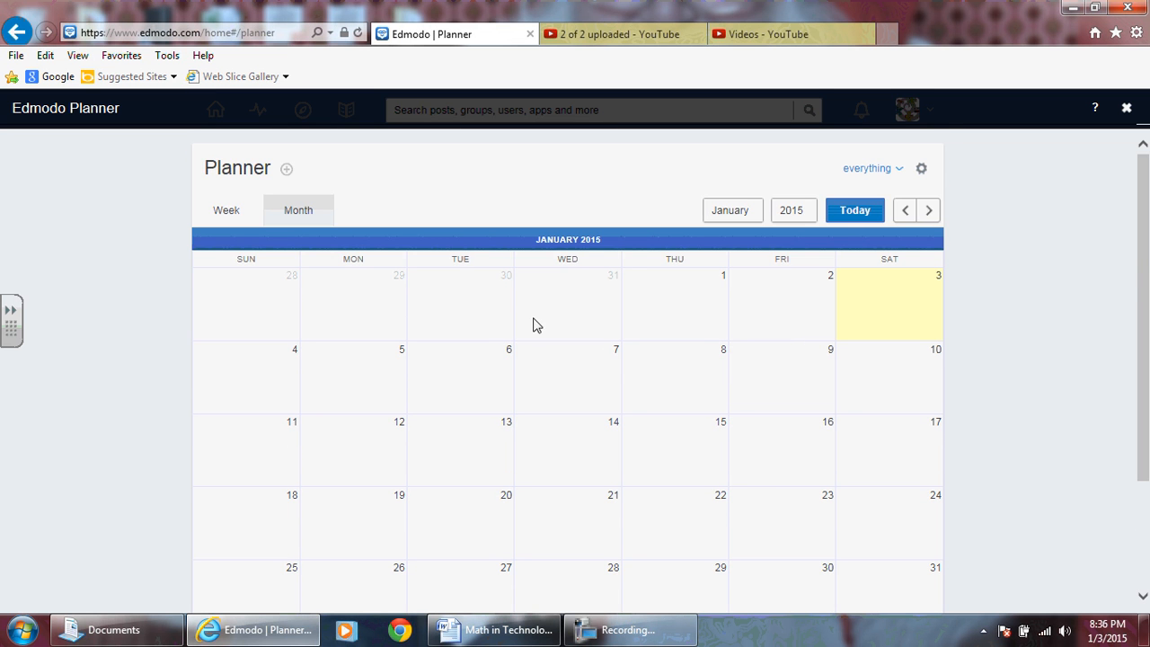
# Filter the planner to Gr. 10 Academic Math and review that class's entries for November 2014.
pyautogui.click(900, 171)
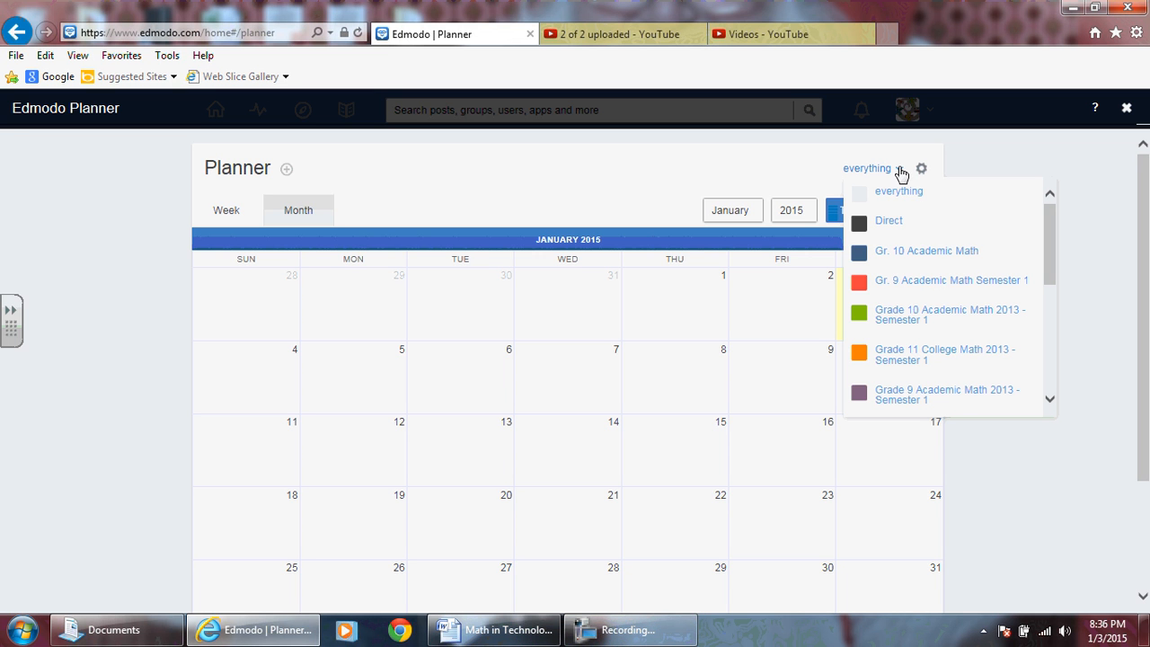
pyautogui.click(898, 255)
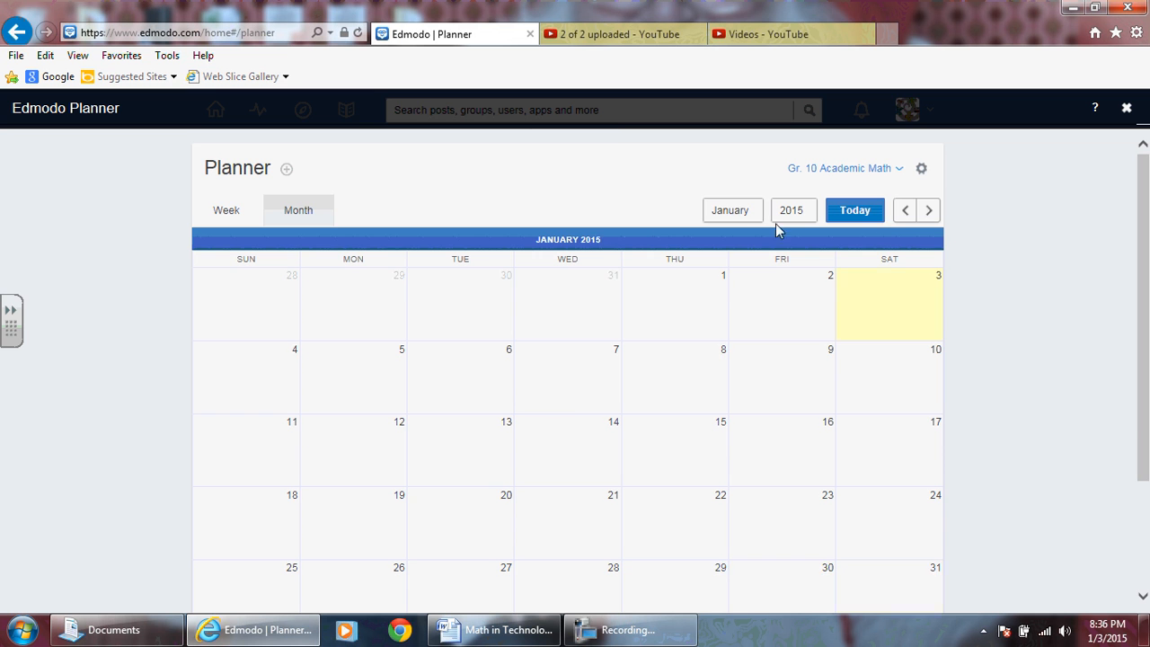
pyautogui.click(905, 216)
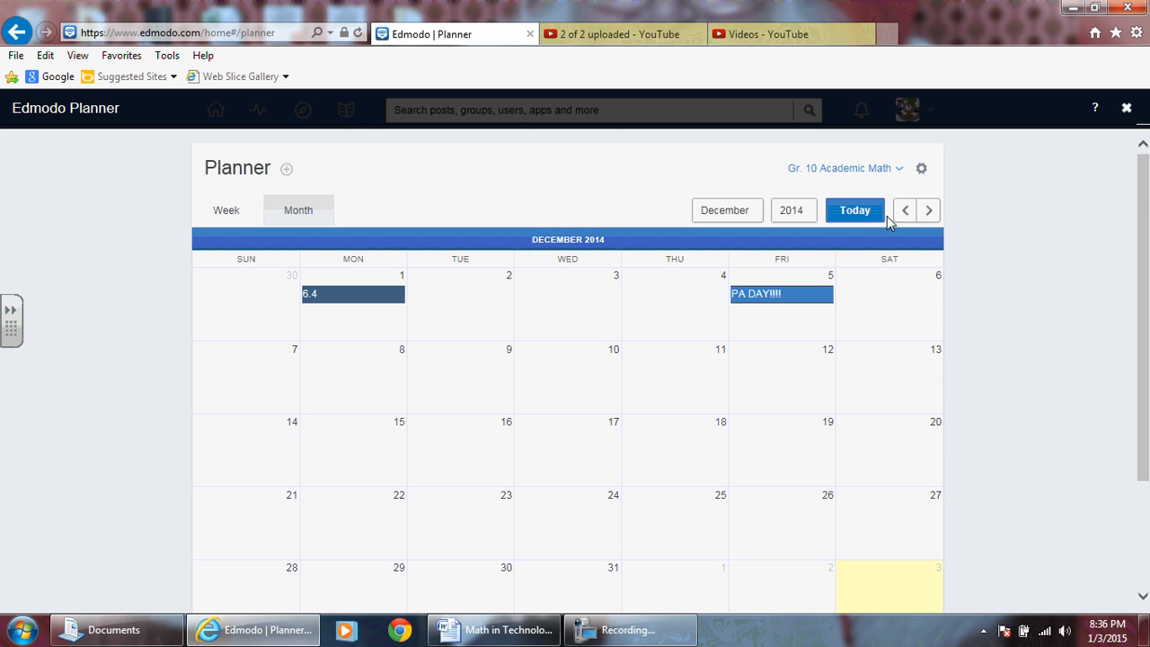
pyautogui.scroll(-1, 719, 342)
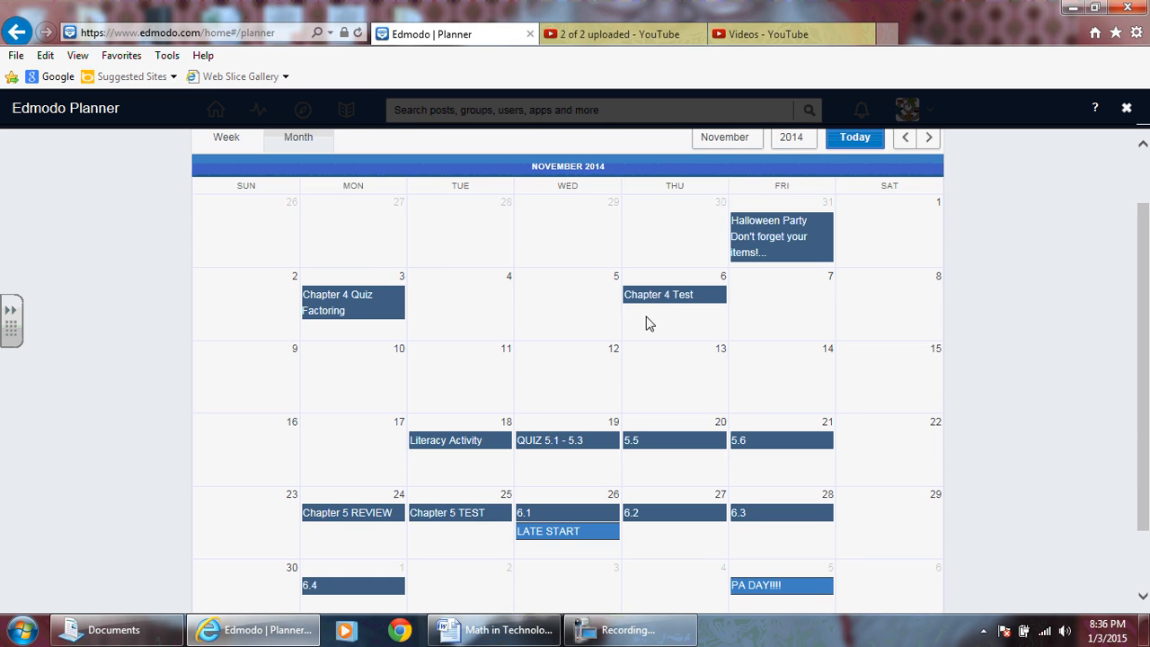
pyautogui.scroll(-1, 651, 319)
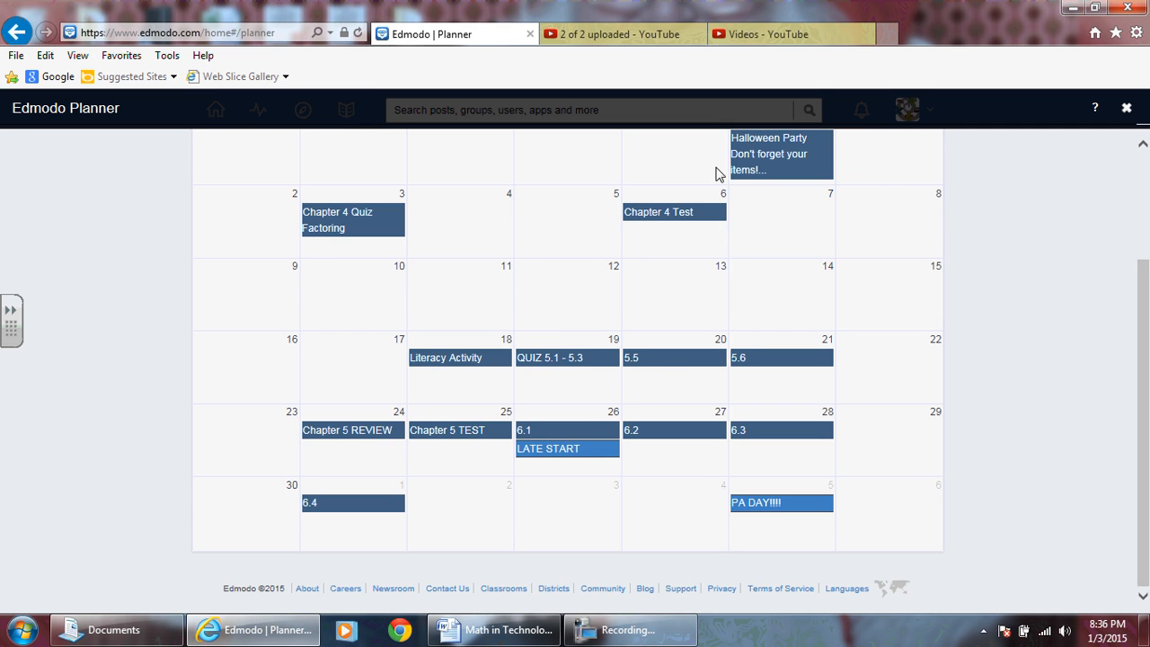
pyautogui.scroll(2, 719, 306)
pyautogui.scroll(-1, 866, 308)
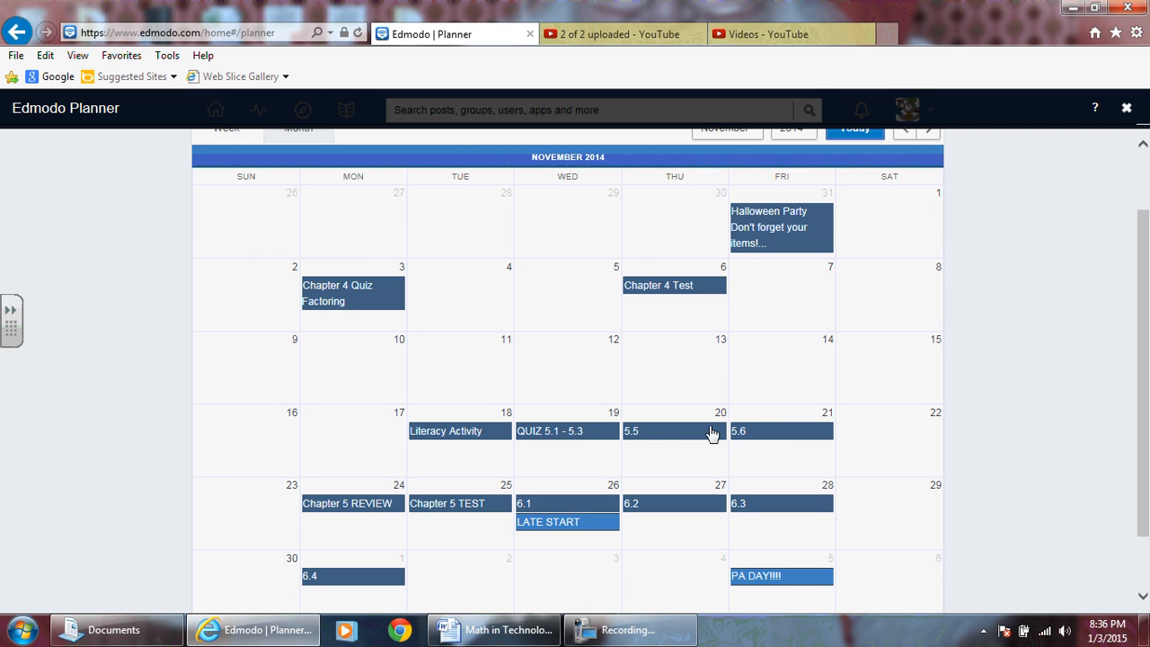
pyautogui.scroll(1, 800, 359)
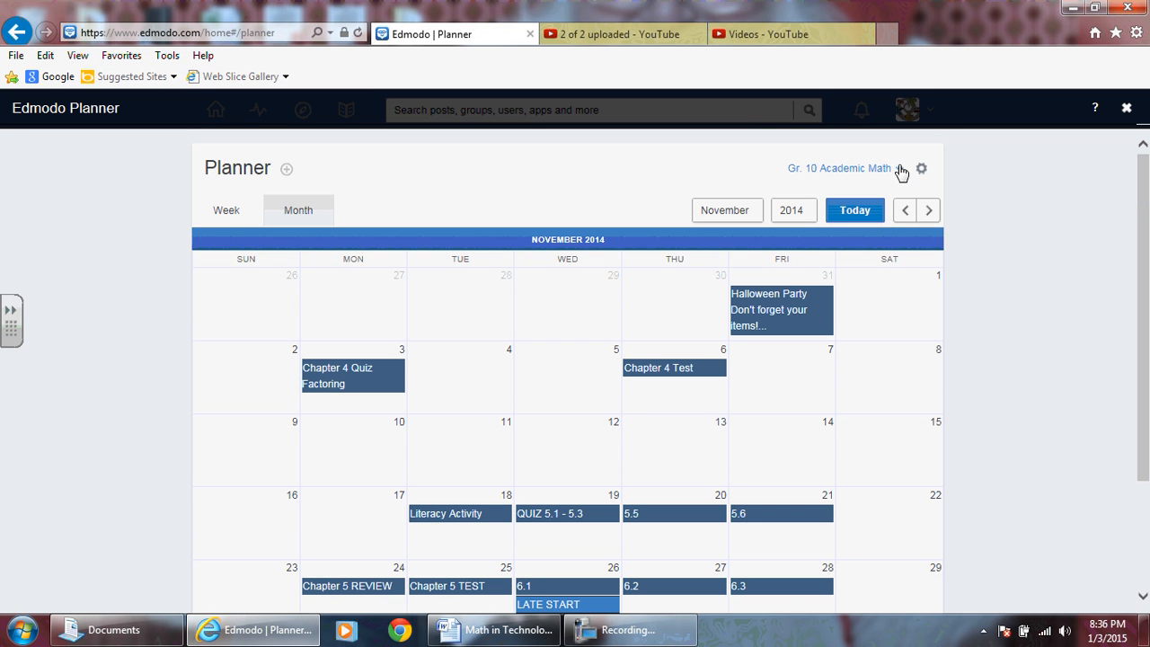
# Set the planner filter to everything and examine the November 2014 entries of all classes.
pyautogui.click(900, 171)
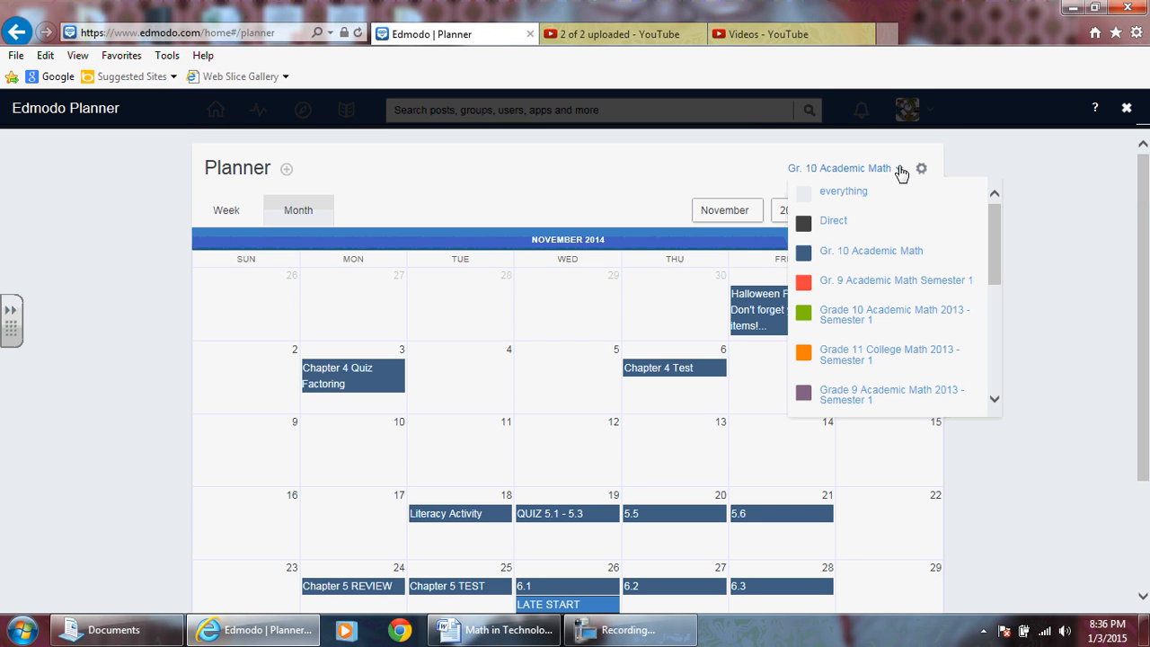
pyautogui.click(845, 191)
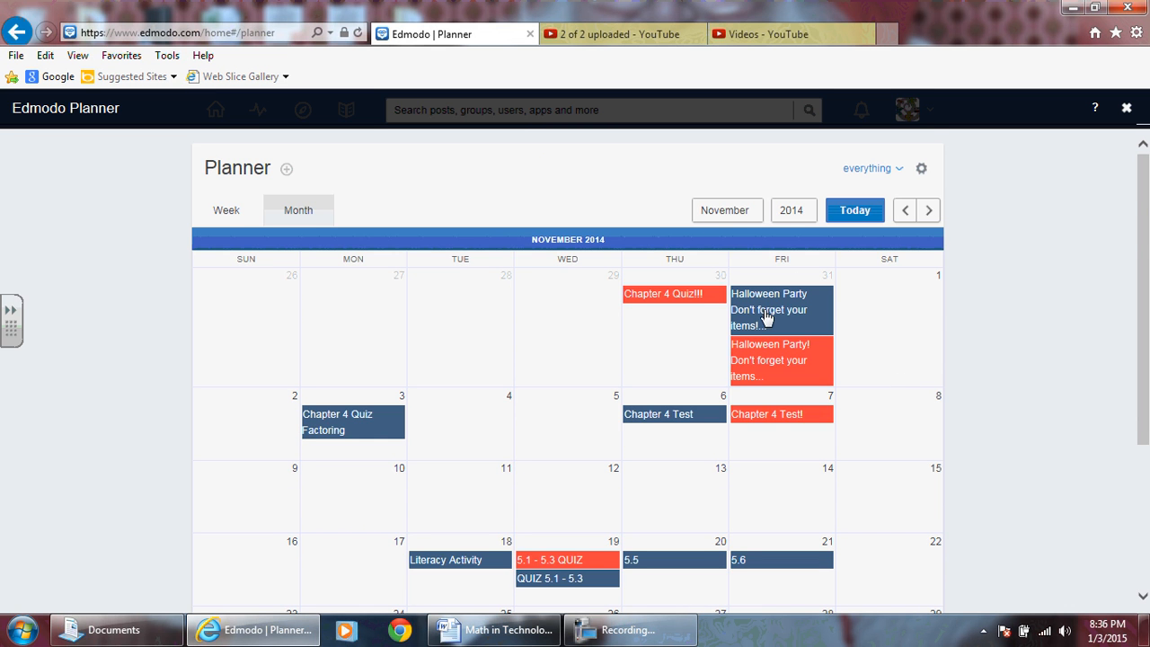
pyautogui.scroll(-1, 759, 342)
pyautogui.scroll(-1, 643, 426)
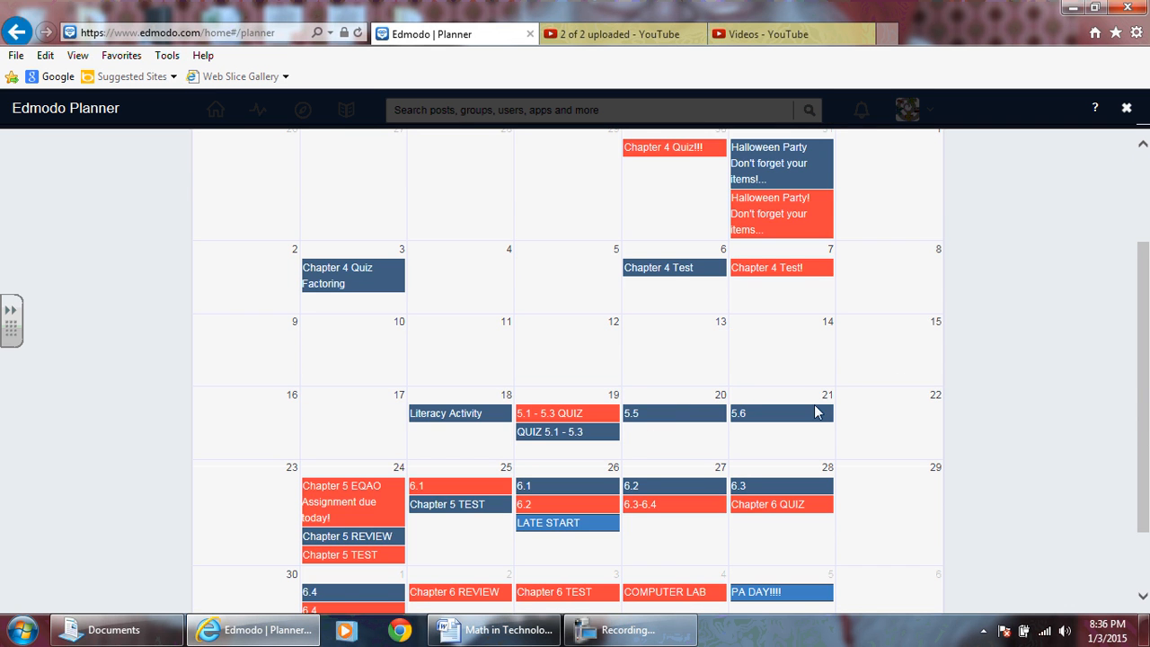
pyautogui.scroll(1, 817, 410)
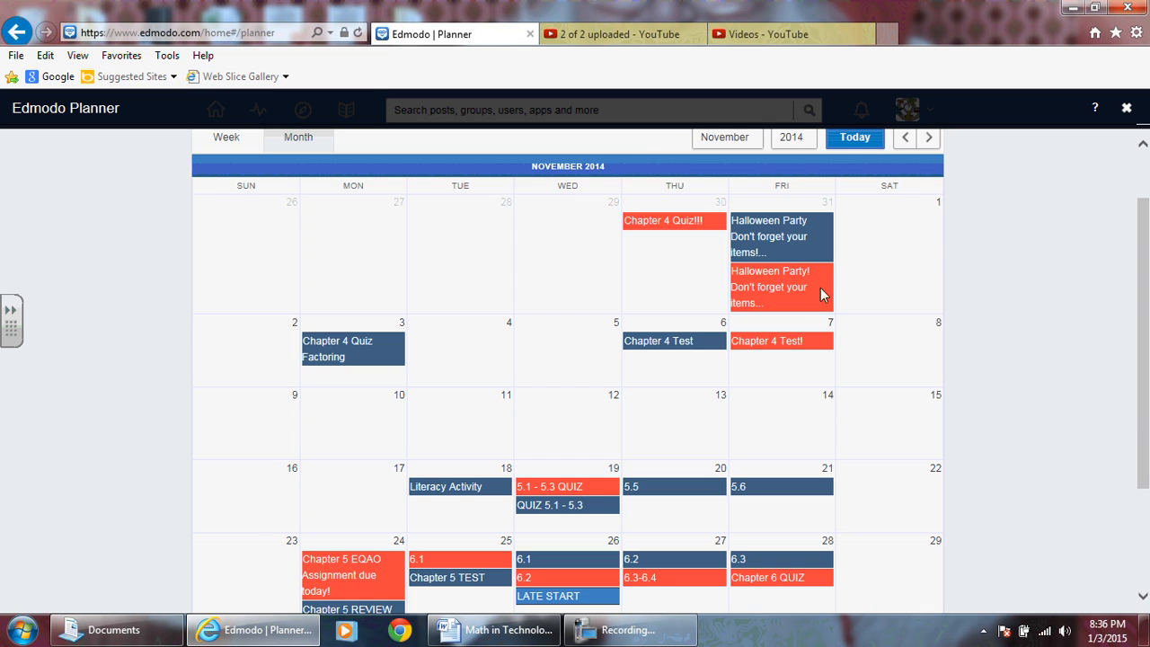
pyautogui.scroll(1, 821, 287)
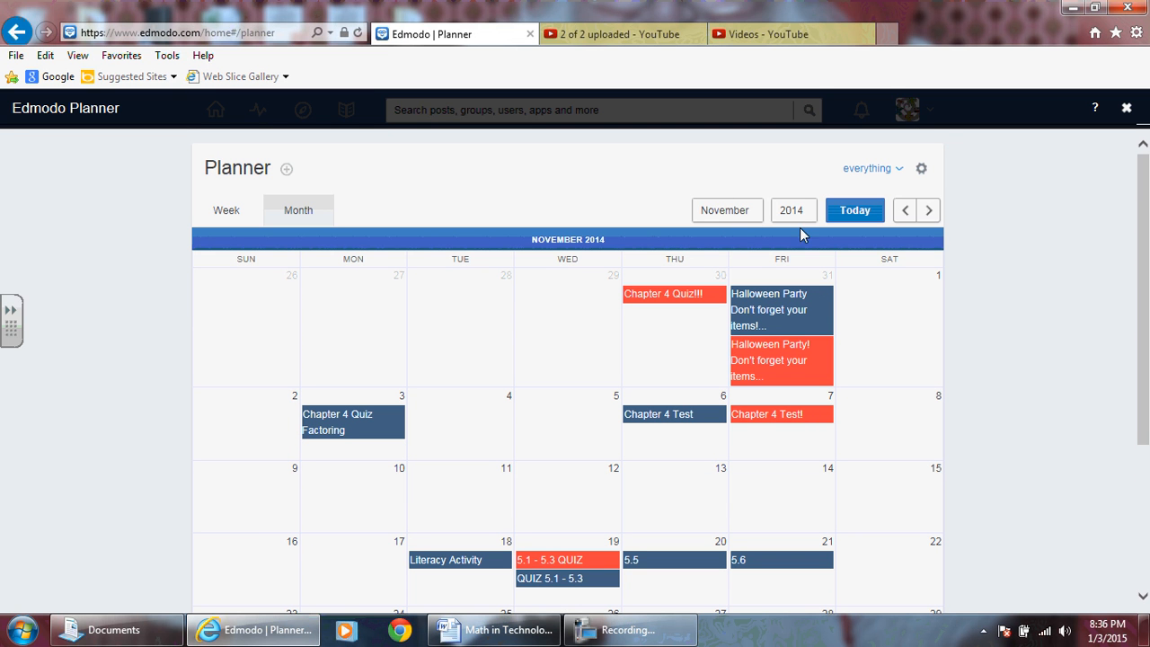
pyautogui.scroll(-1, 836, 295)
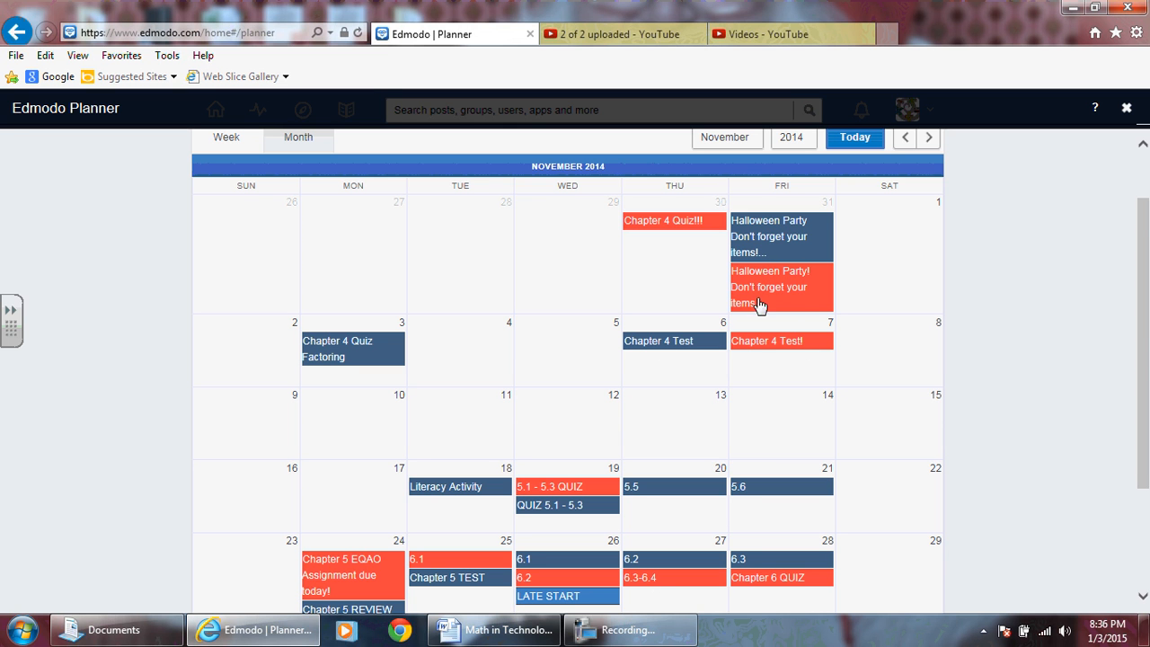
pyautogui.scroll(-1, 697, 404)
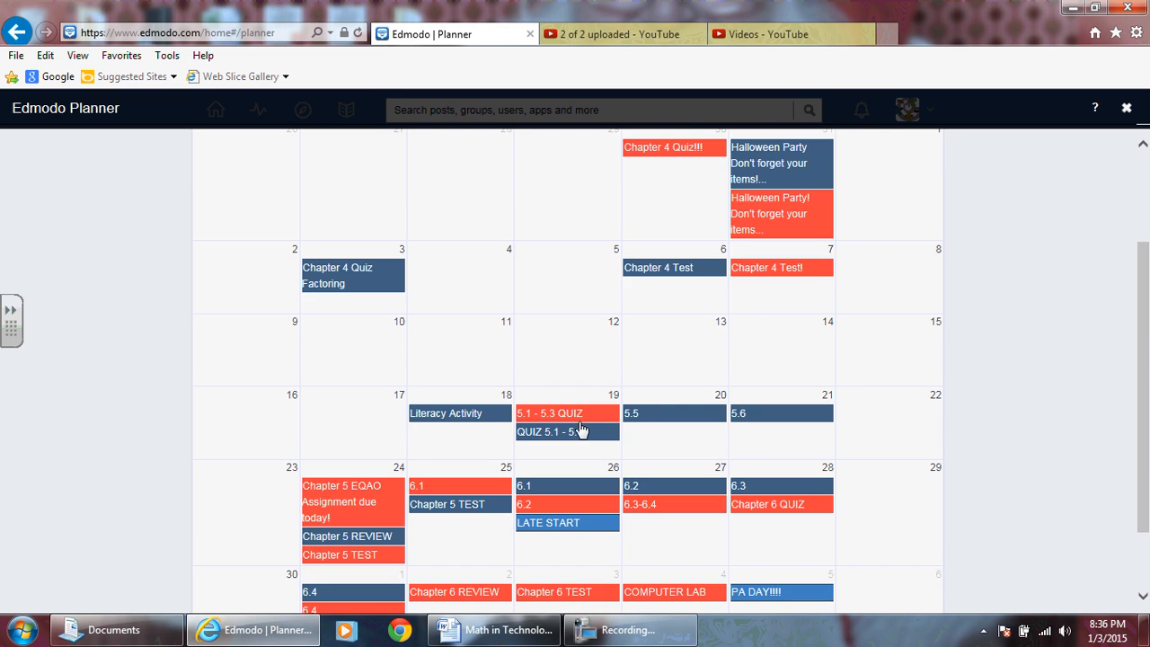
pyautogui.scroll(-1, 610, 375)
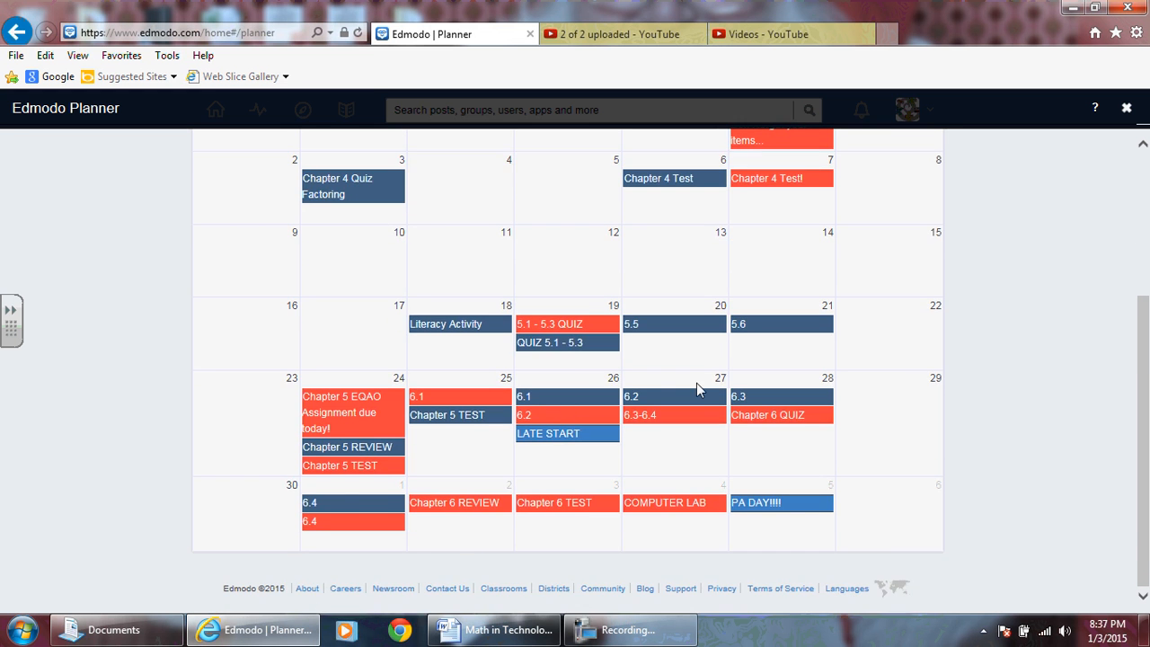
pyautogui.scroll(2, 704, 385)
pyautogui.scroll(1, 704, 384)
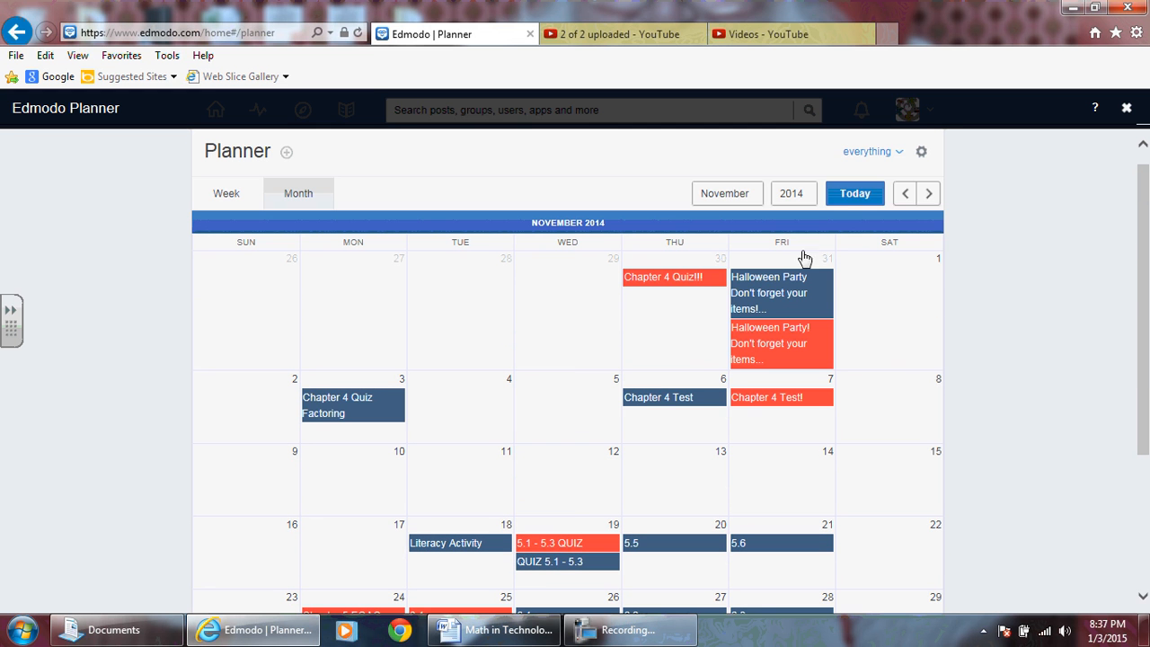
pyautogui.click(896, 154)
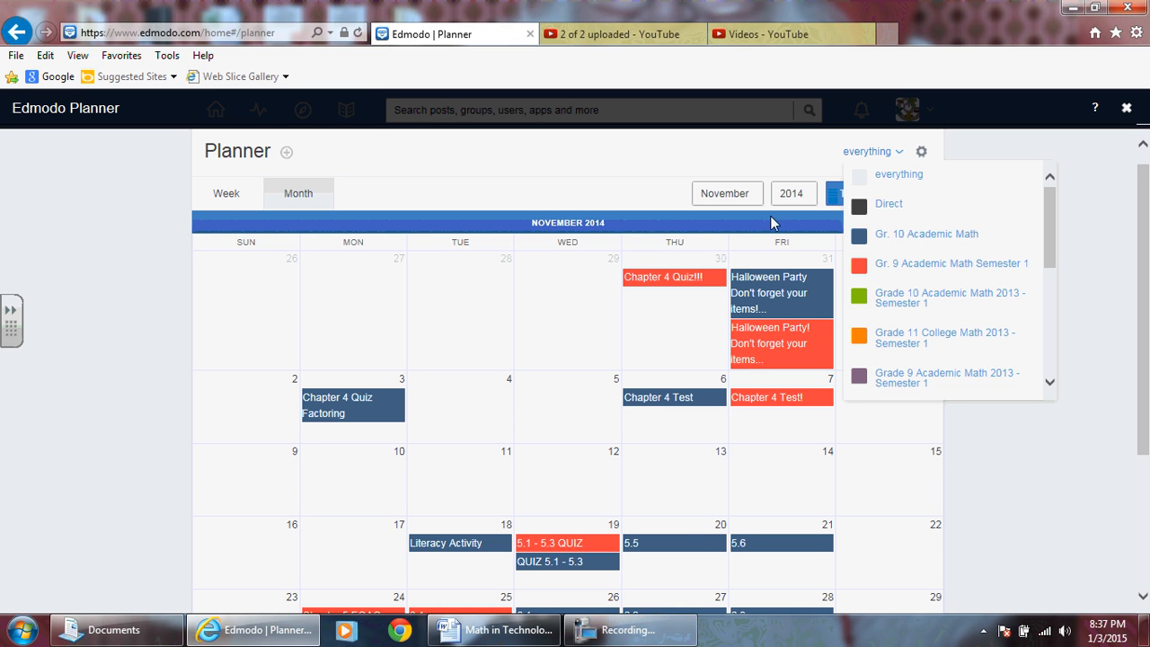
pyautogui.click(705, 310)
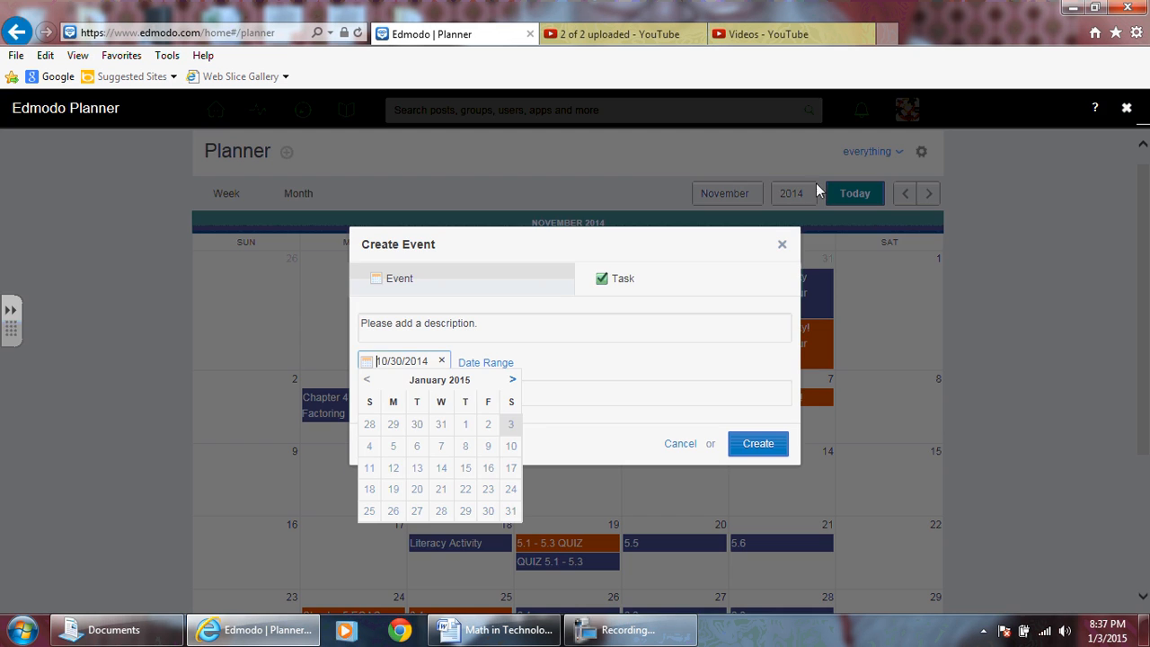
pyautogui.click(782, 244)
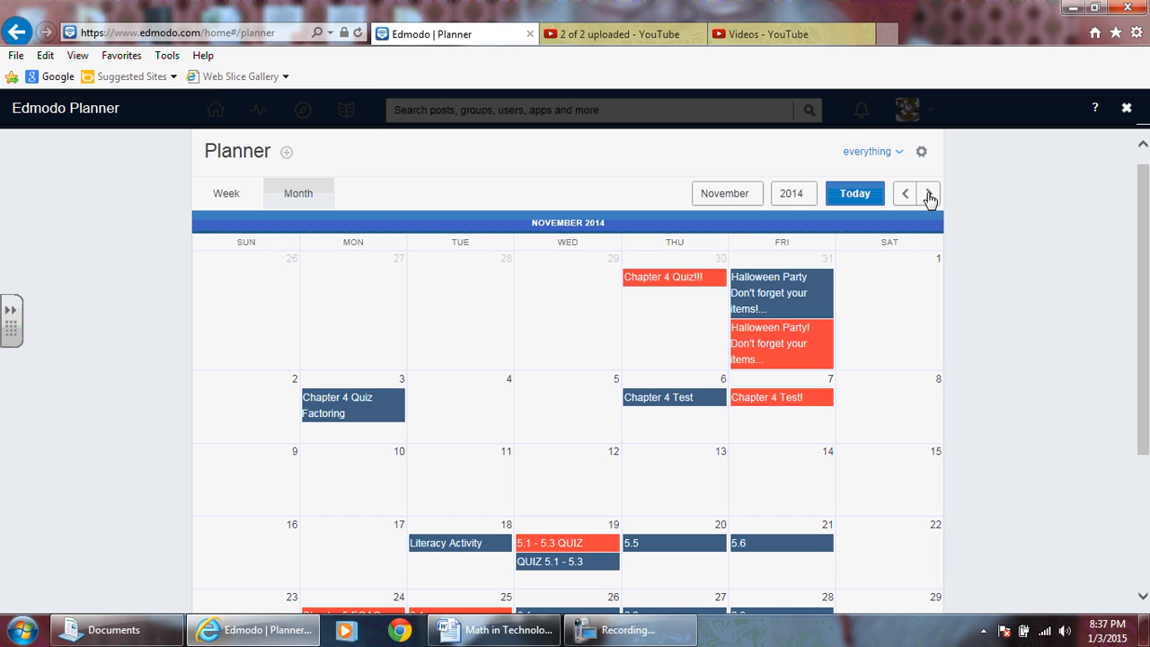
# Return the planner calendar to January 2015 and minimize the recorder window.
pyautogui.click(593, 629)
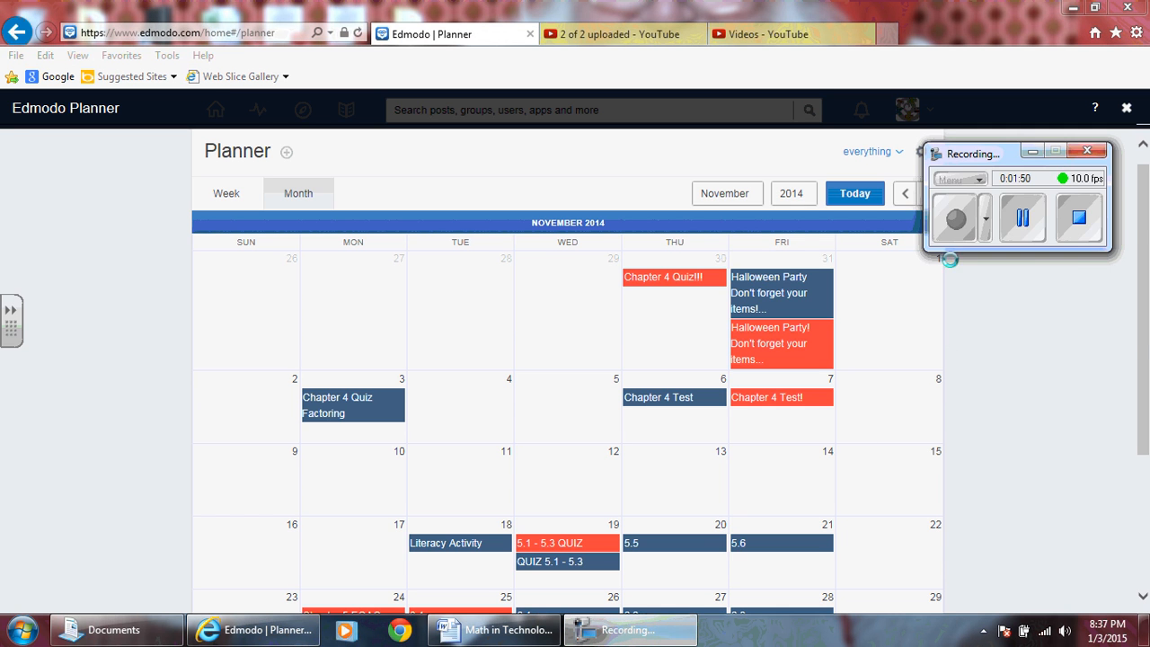
pyautogui.click(1023, 218)
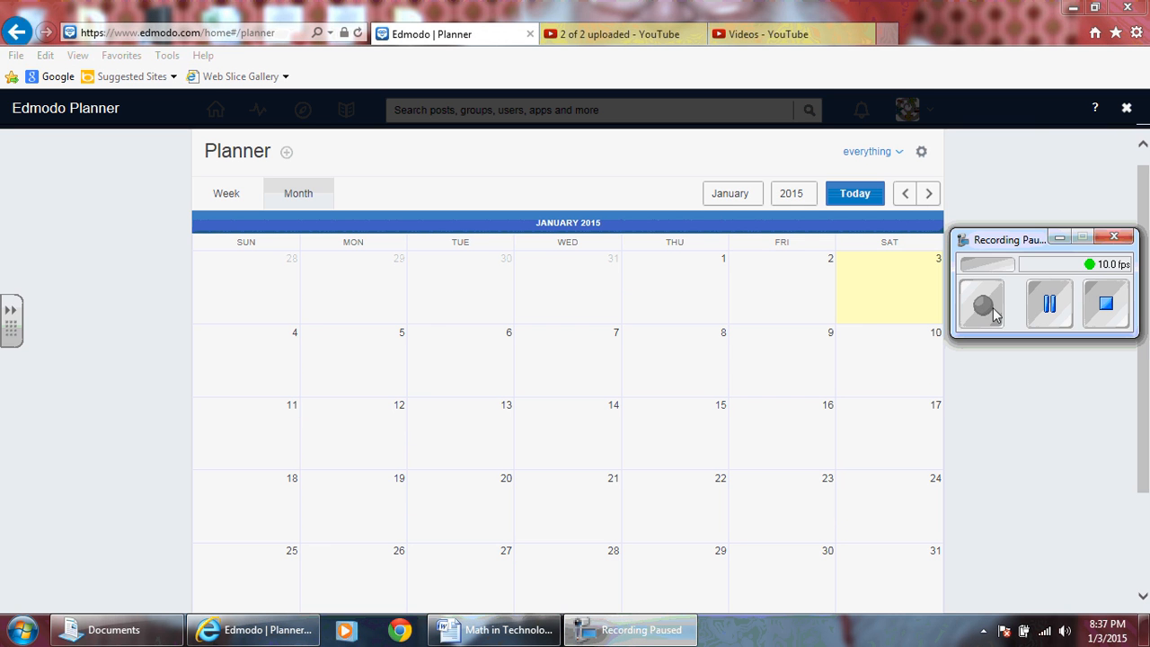
pyautogui.click(992, 309)
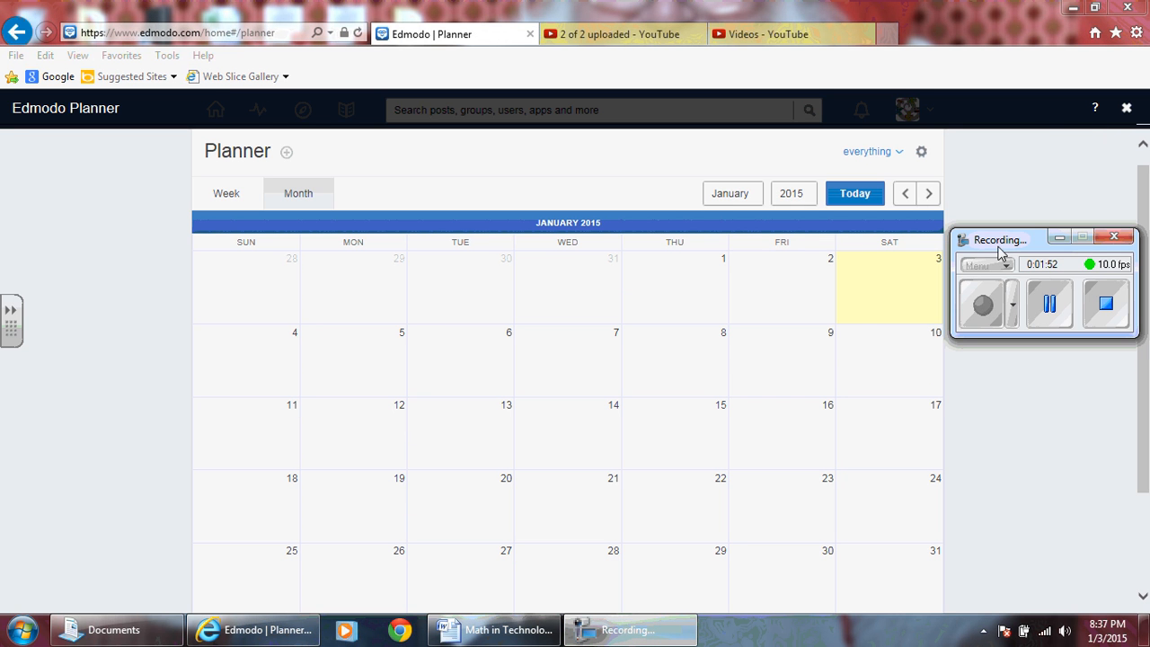
pyautogui.click(1061, 238)
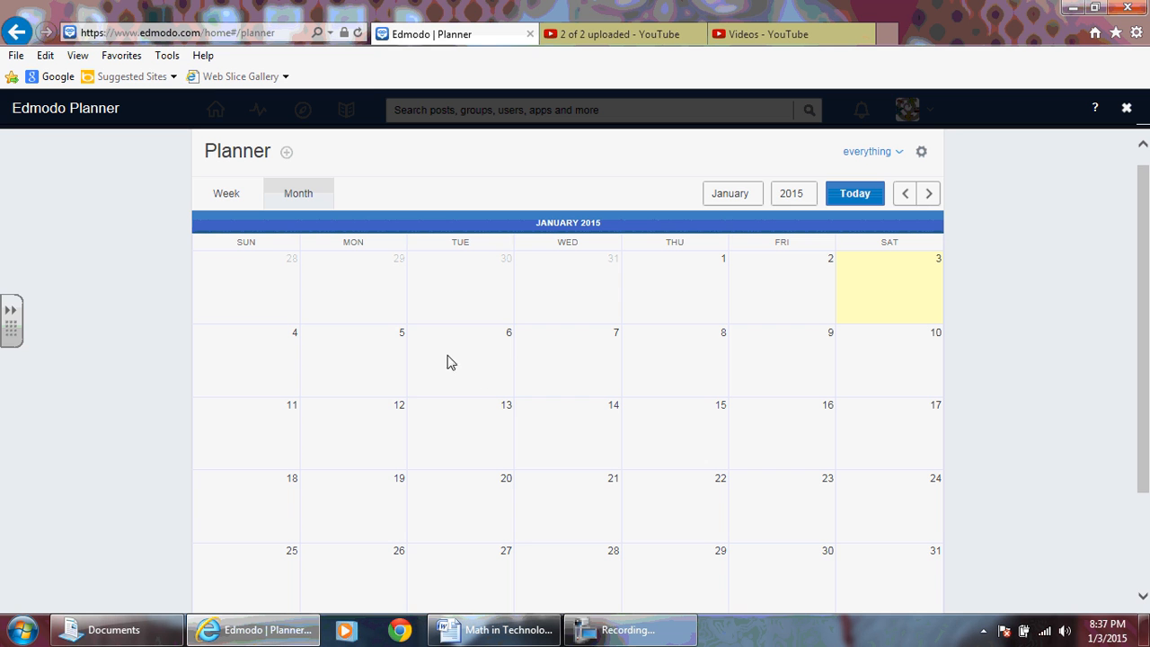
# Start a new event on January 5, 2015 with the description "Welcome back to school!".
pyautogui.click(355, 359)
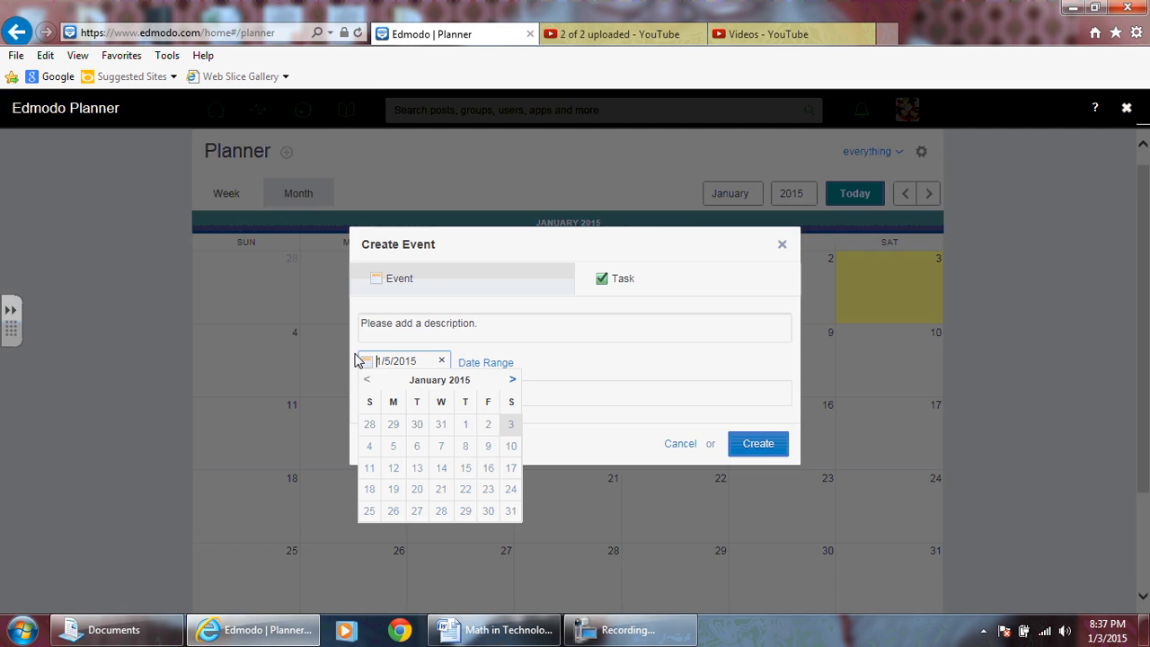
pyautogui.click(396, 326)
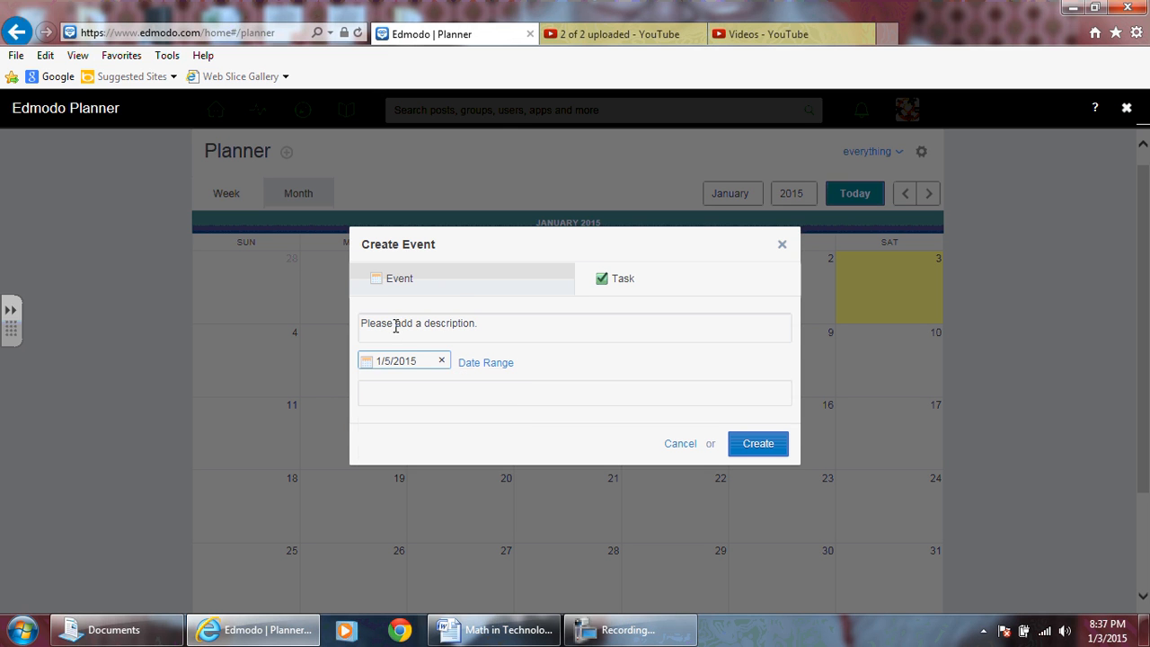
pyautogui.click(440, 330)
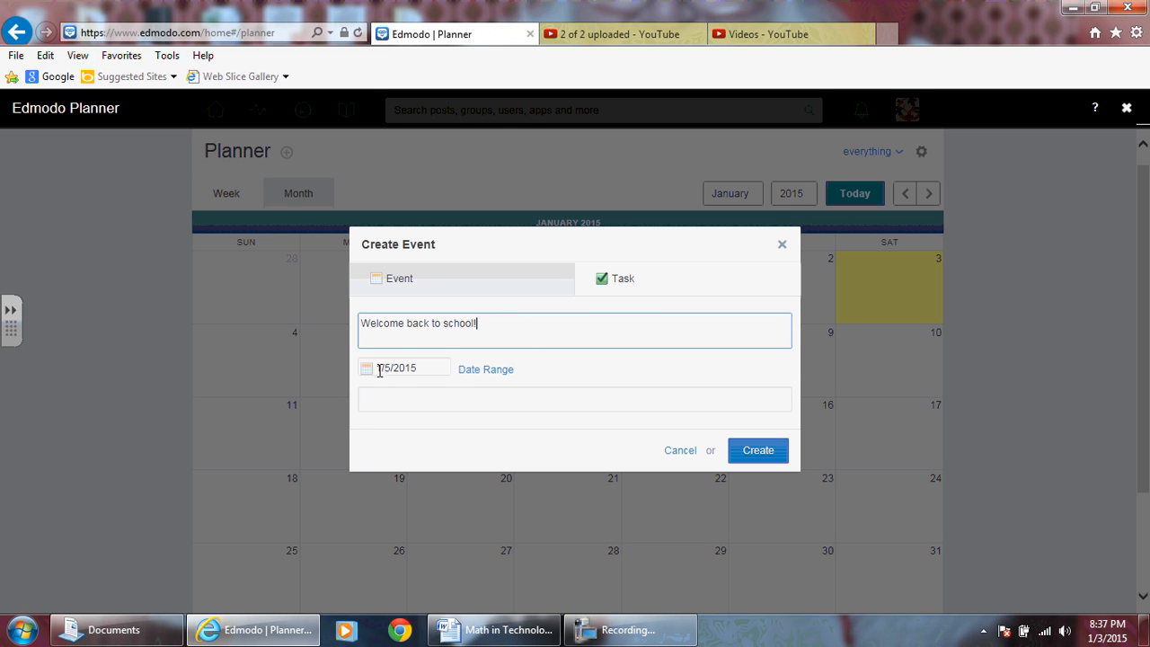
# Address the welcome-back event to the Gr. 10 Academic Math group.
pyautogui.click(431, 408)
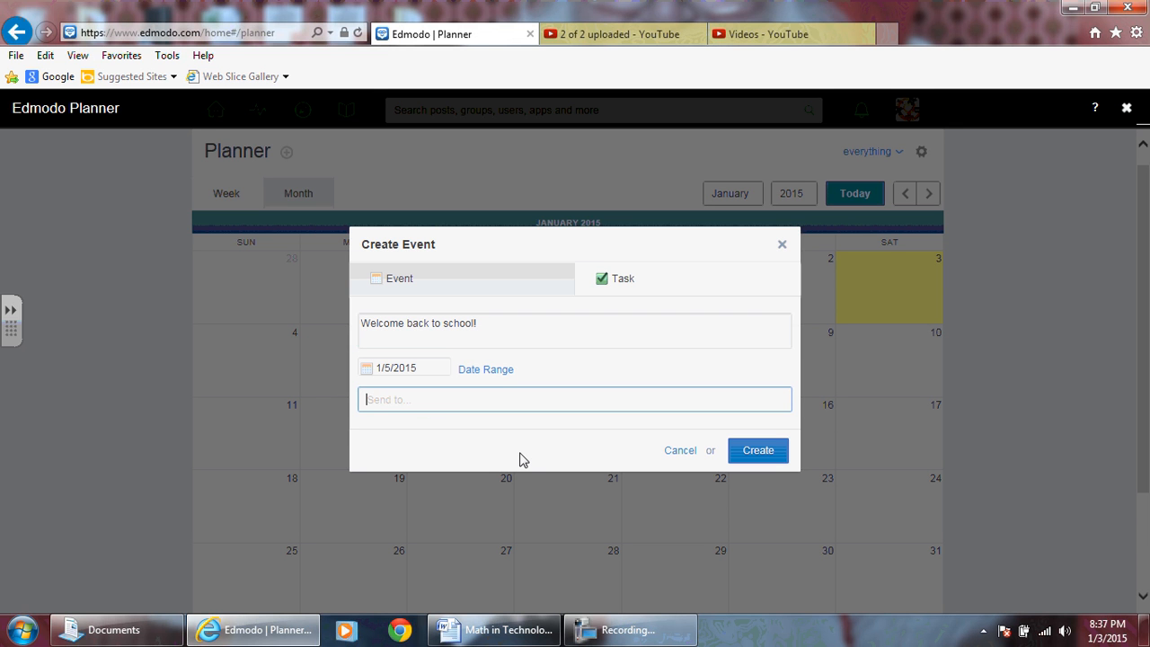
pyautogui.write('gr')
pyautogui.press('Down')
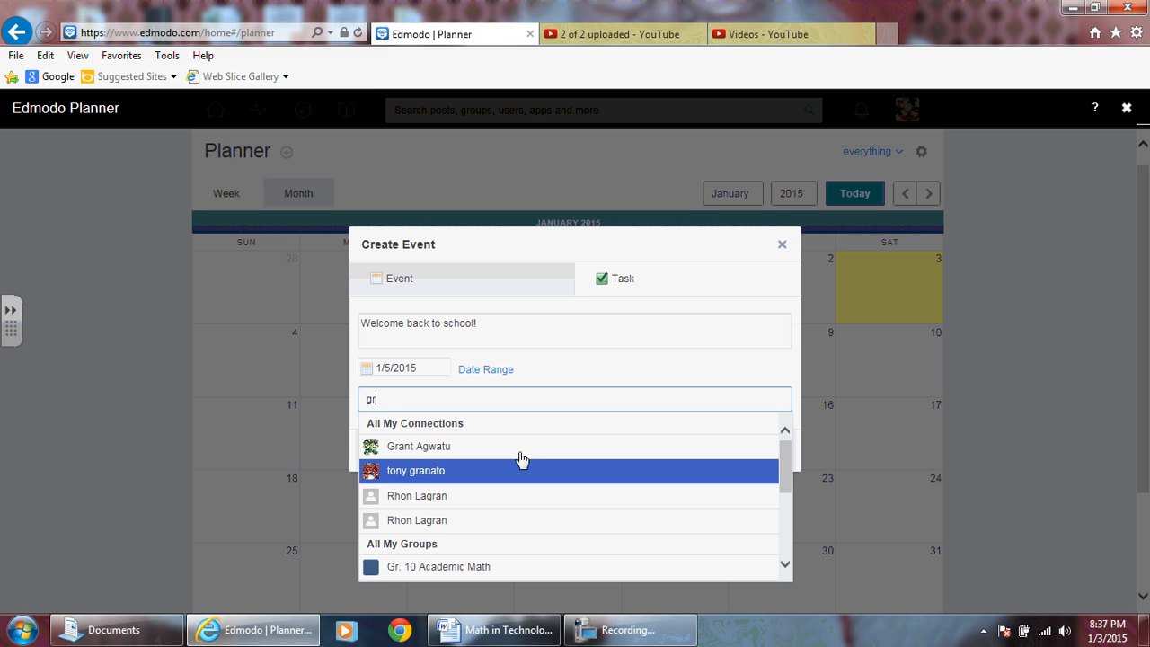
pyautogui.write('.')
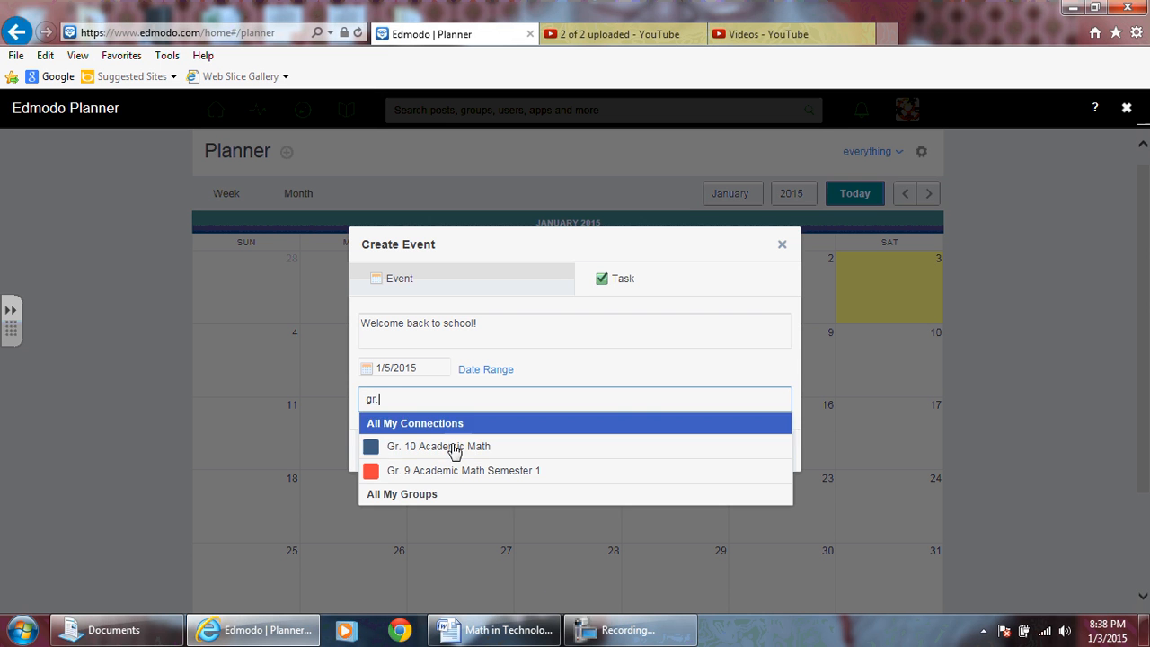
pyautogui.click(452, 456)
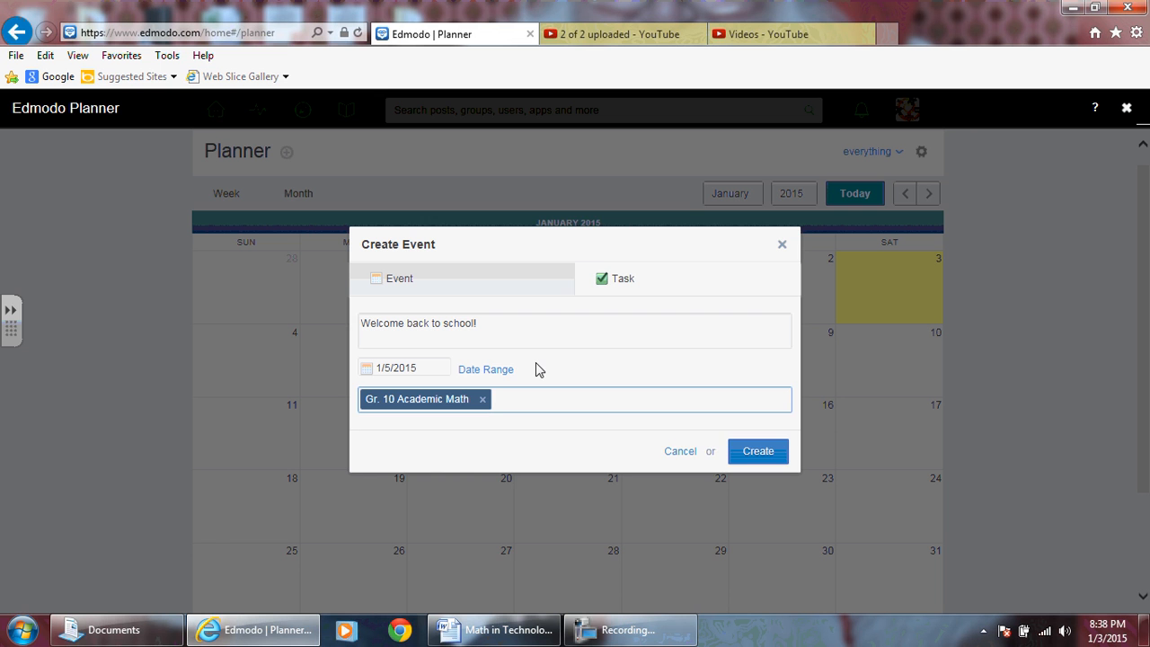
# Add Gr. 9 Academic Math Semester 1 and MPM 1D1/04 2013 Semester 2 as recipients and create the event.
pyautogui.write('gr.')
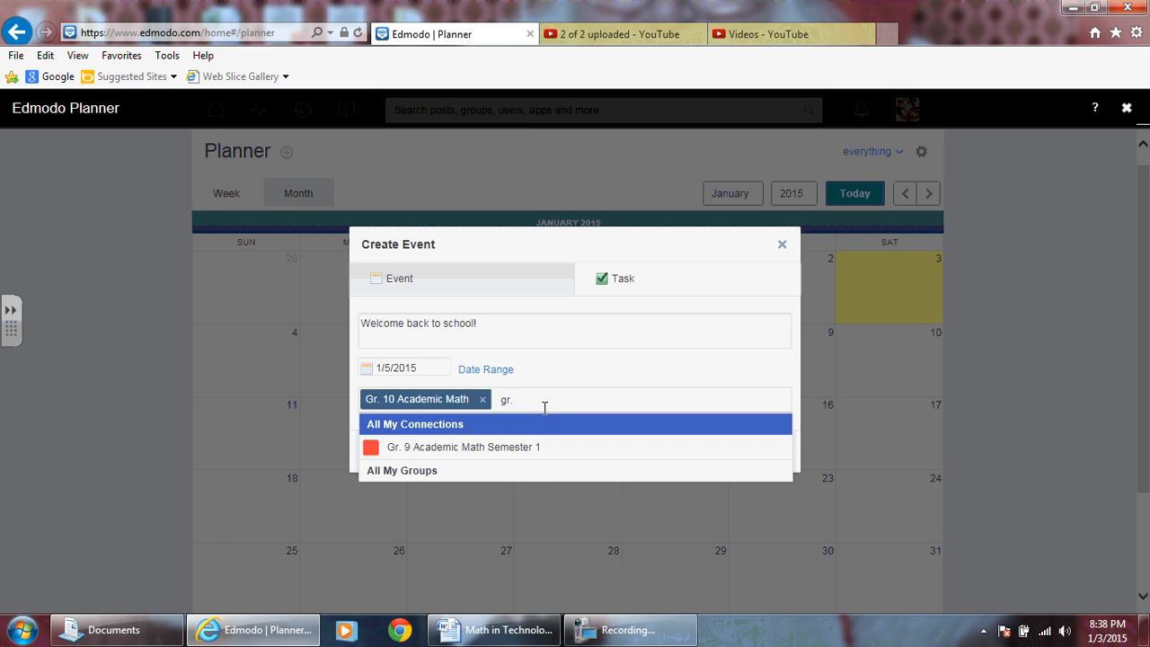
pyautogui.click(451, 452)
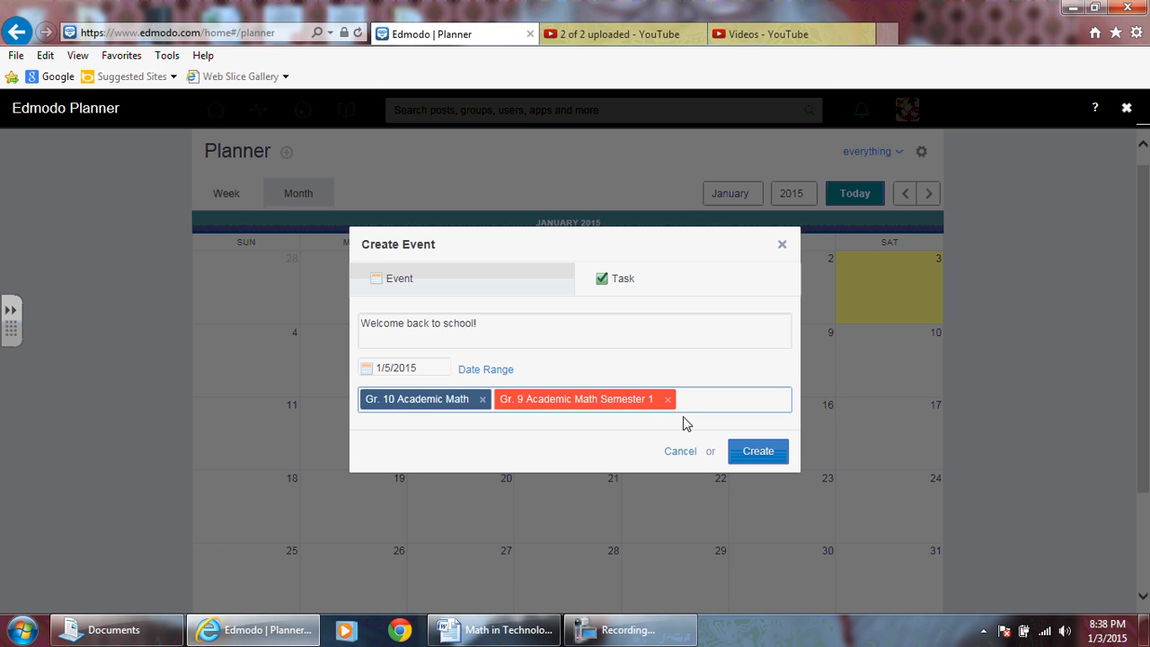
pyautogui.write('mpm')
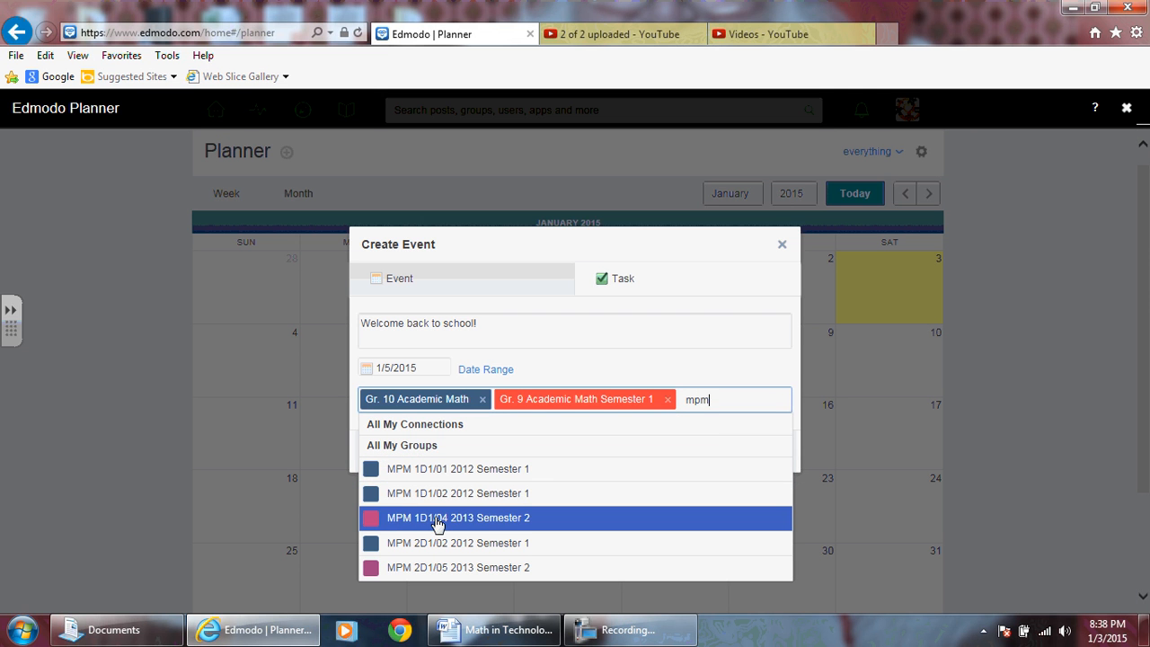
pyautogui.click(454, 524)
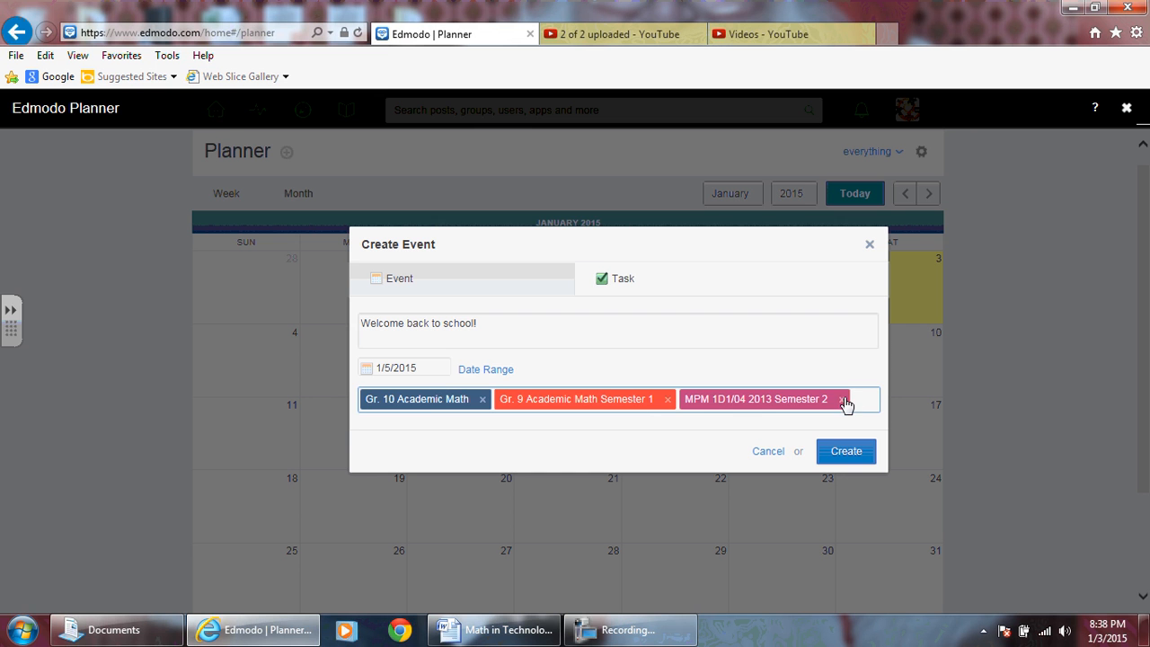
pyautogui.click(845, 454)
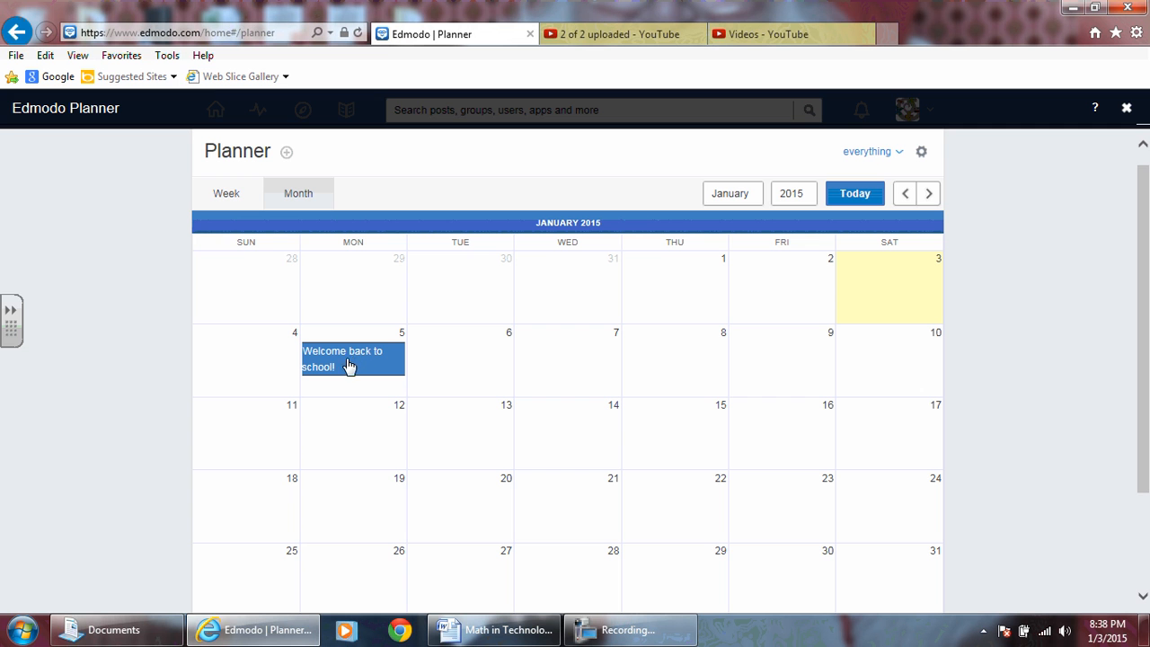
# Start a new event described as "Chapter 8" with a date range from 1/6/2015 to 1/9/2015.
pyautogui.click(505, 354)
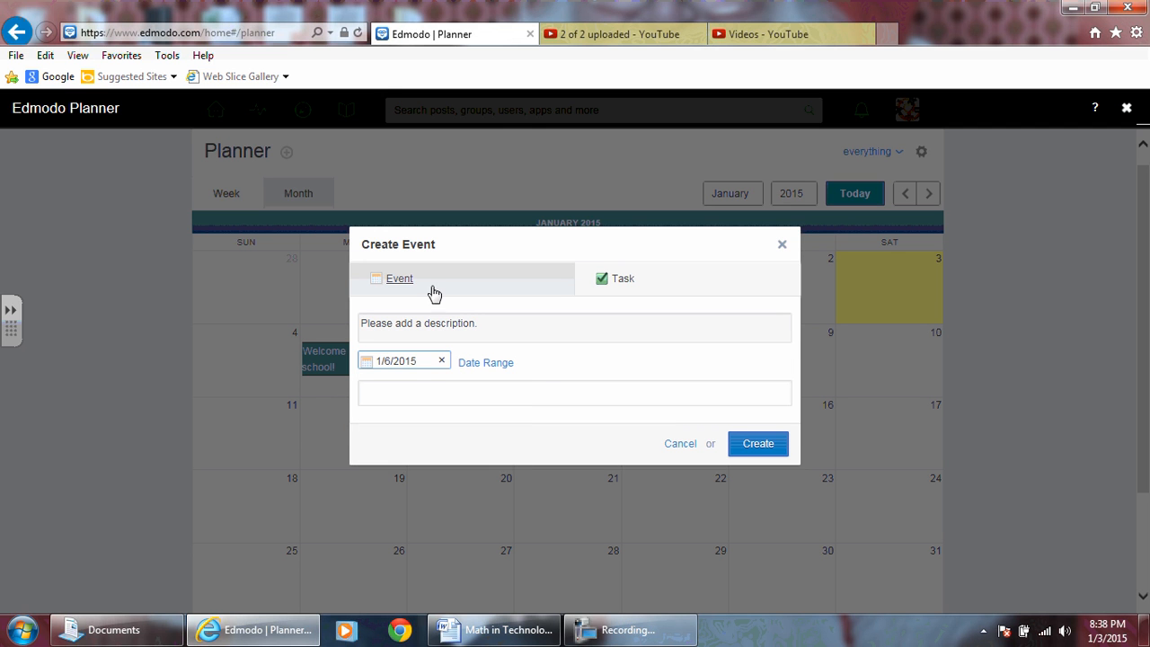
pyautogui.click(463, 329)
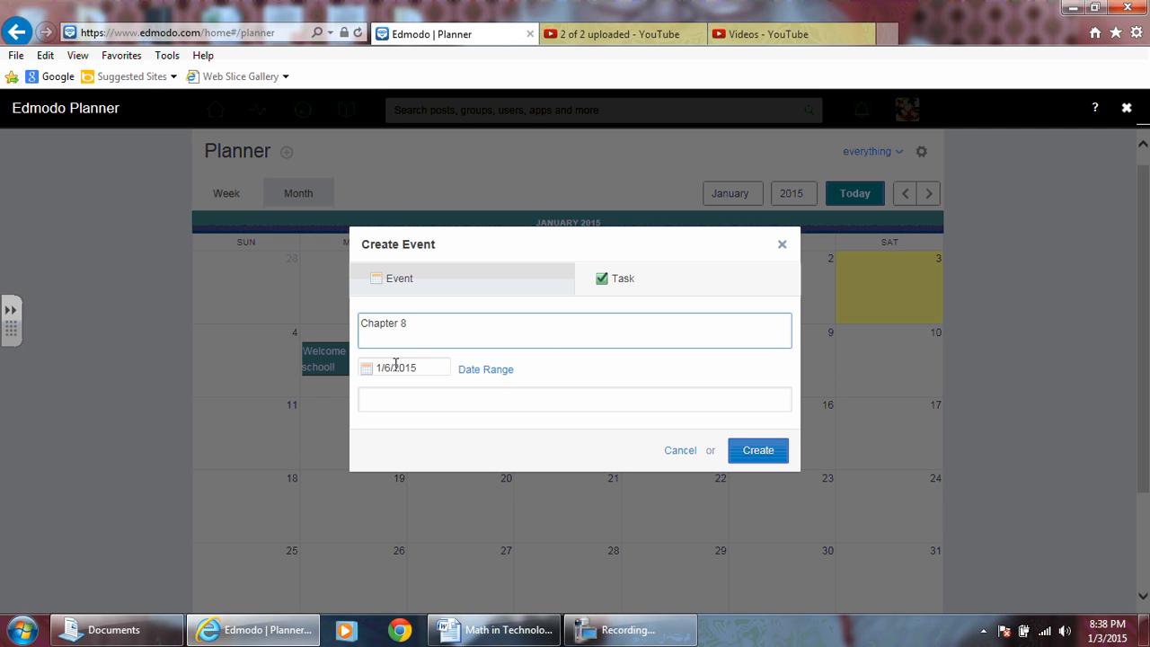
pyautogui.click(485, 370)
pyautogui.click(525, 370)
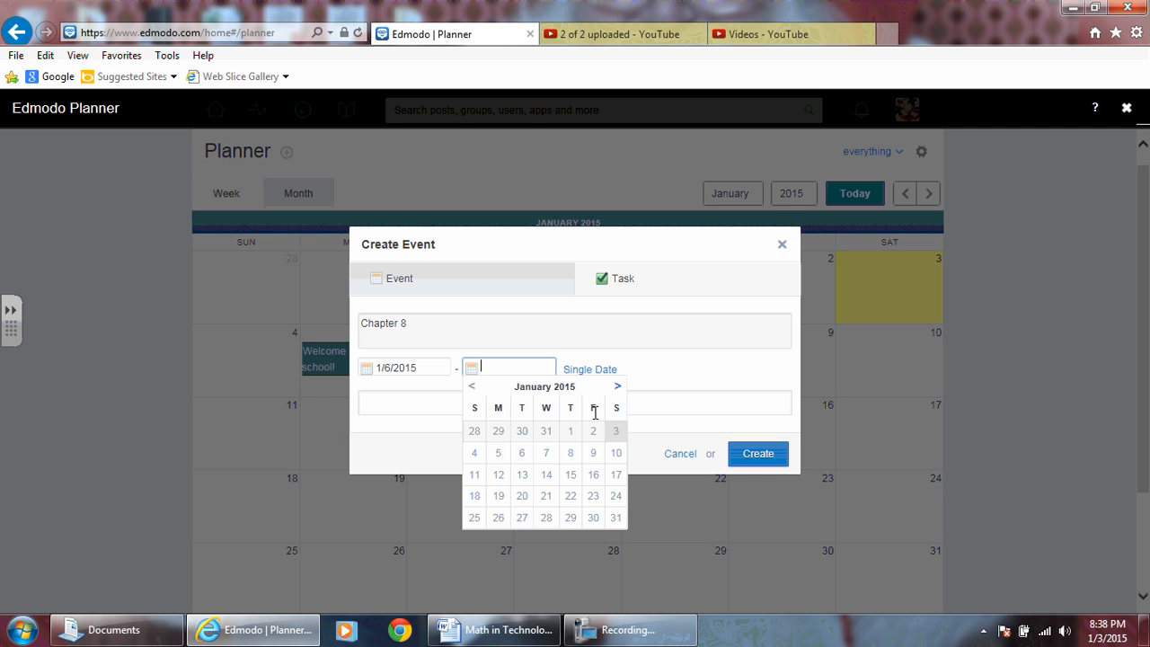
pyautogui.click(592, 454)
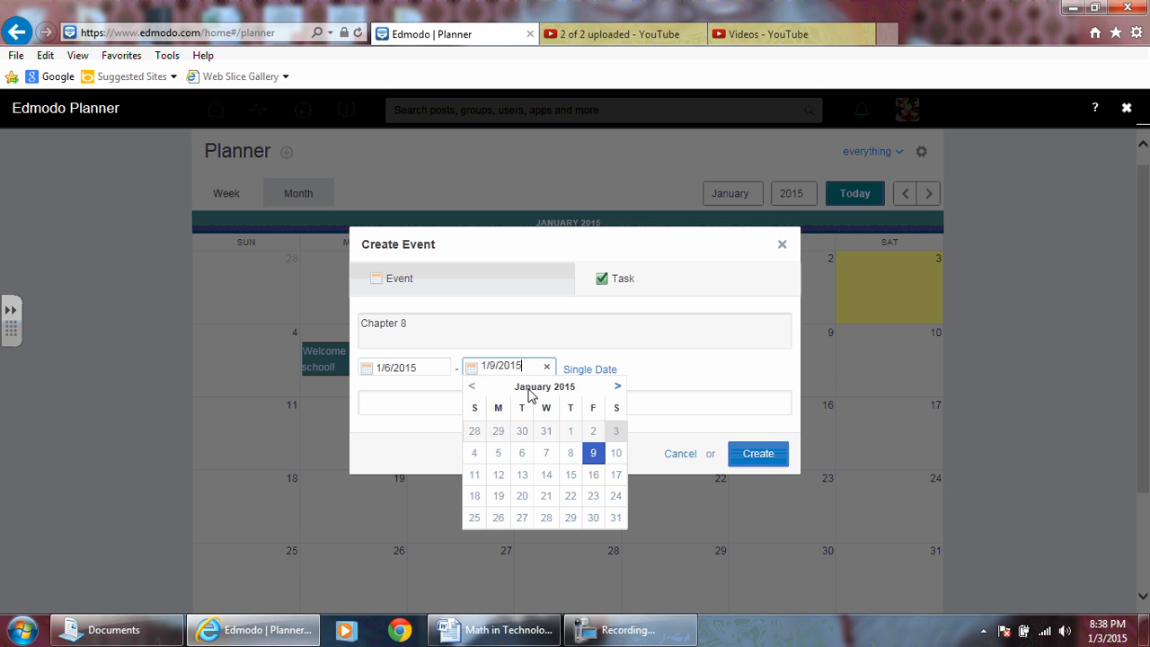
# Send the Chapter 8 event to Gr. 9 Academic Math Semester 1 and create it.
pyautogui.click(379, 404)
pyautogui.write('gr')
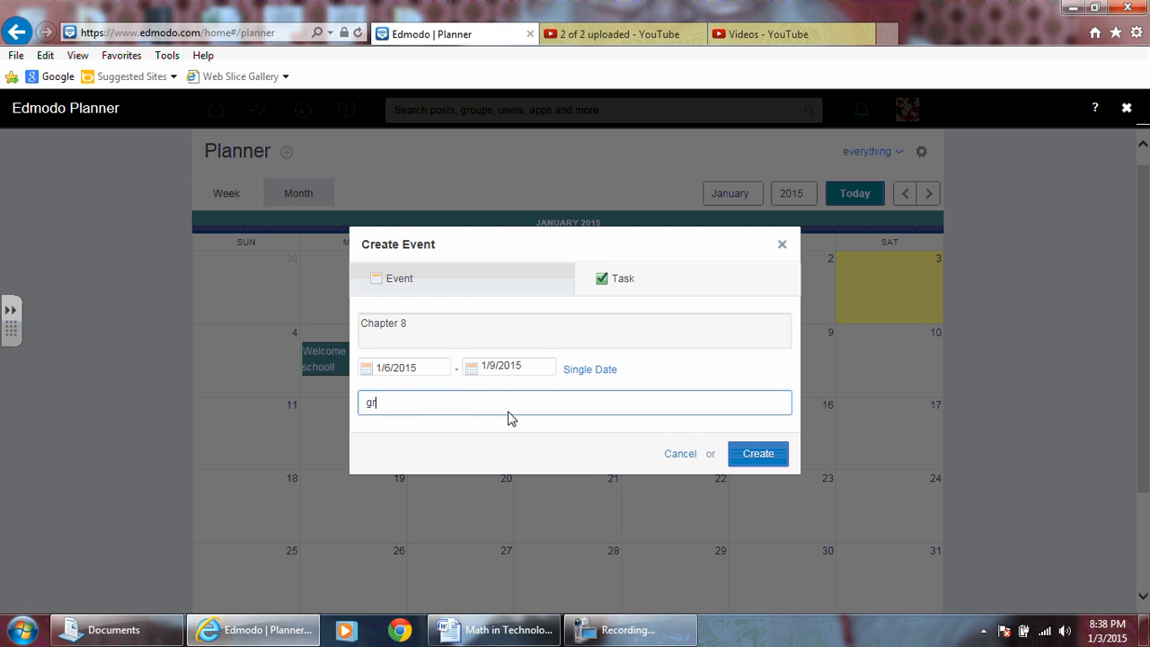
pyautogui.write('. 9')
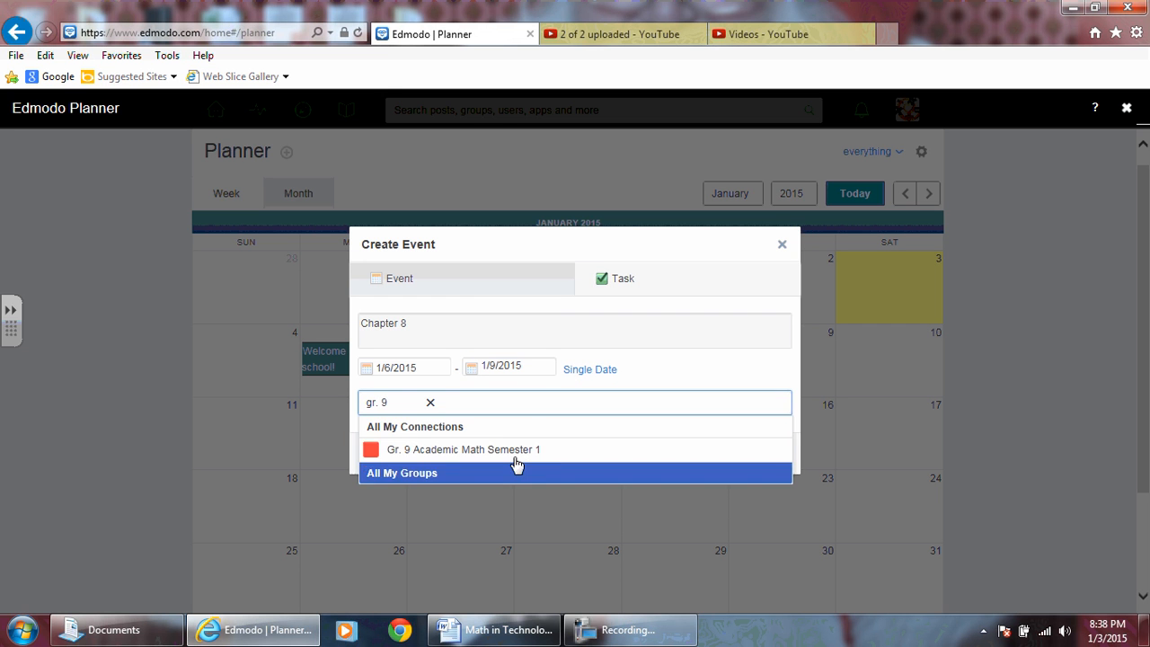
pyautogui.click(512, 448)
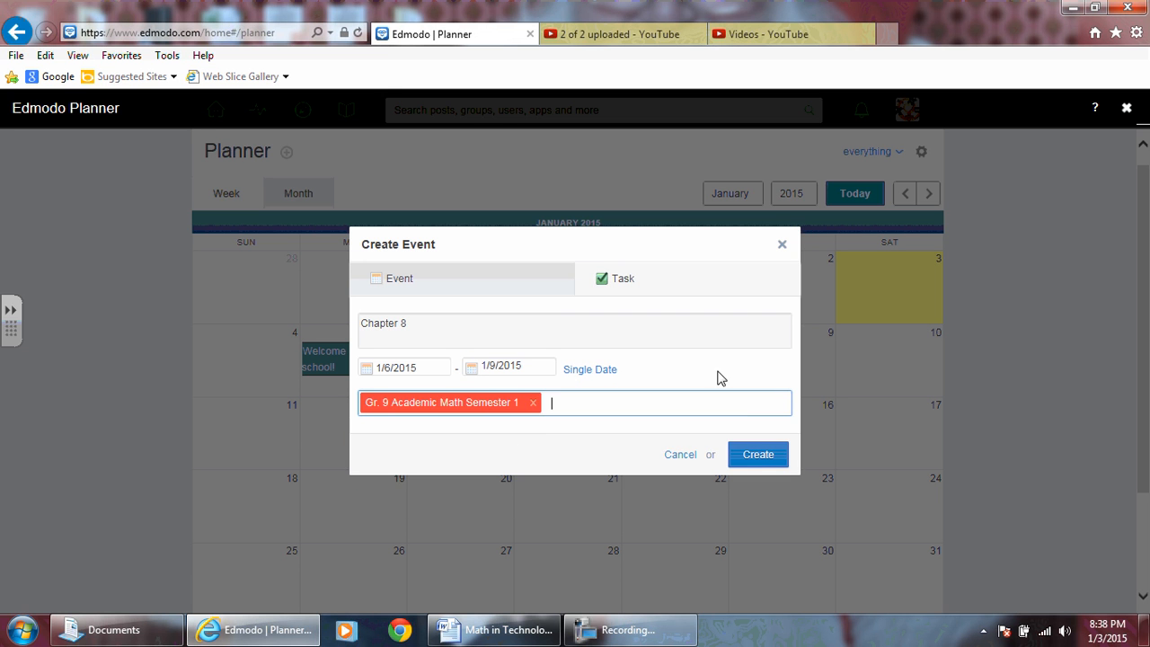
pyautogui.click(758, 455)
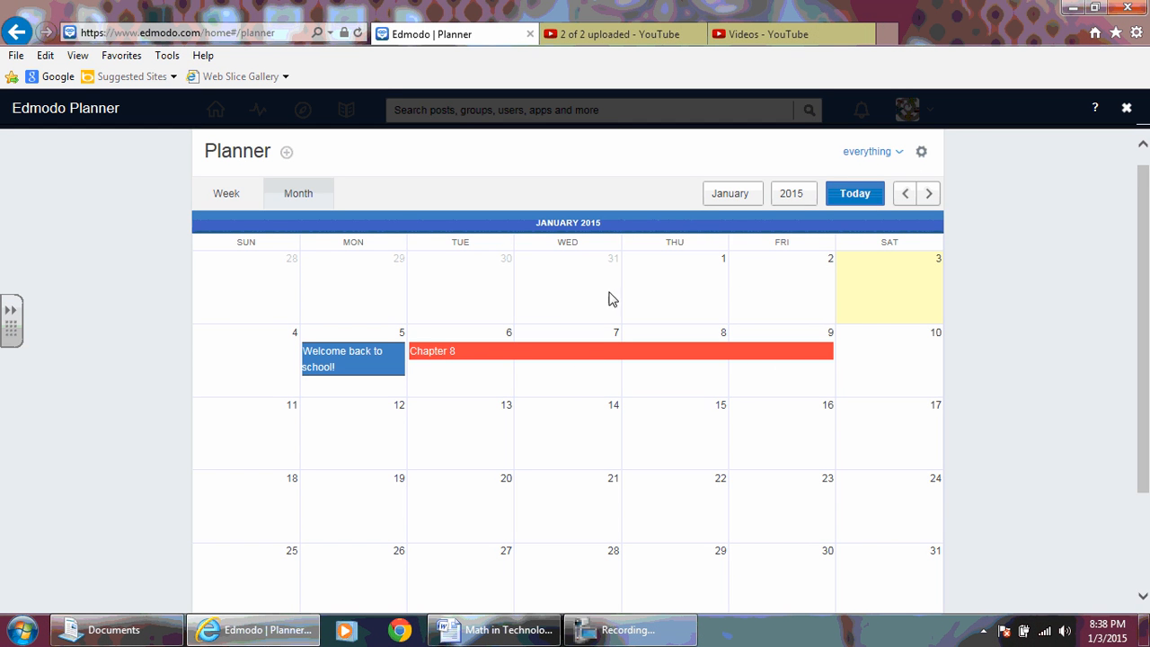
pyautogui.click(899, 152)
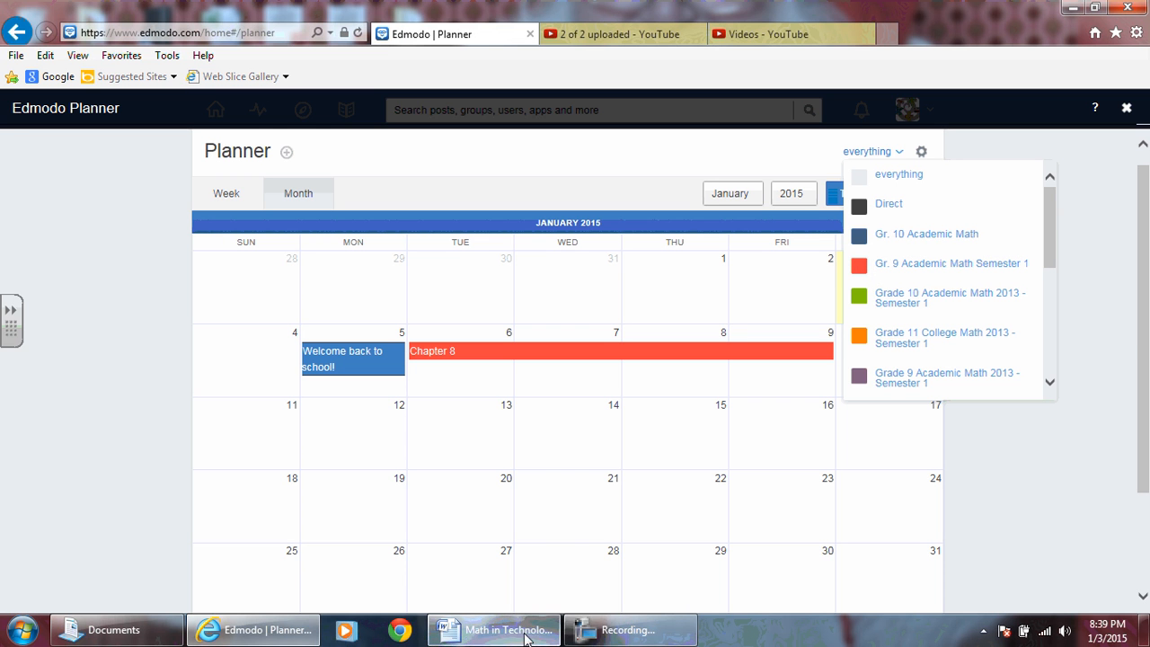
pyautogui.click(602, 634)
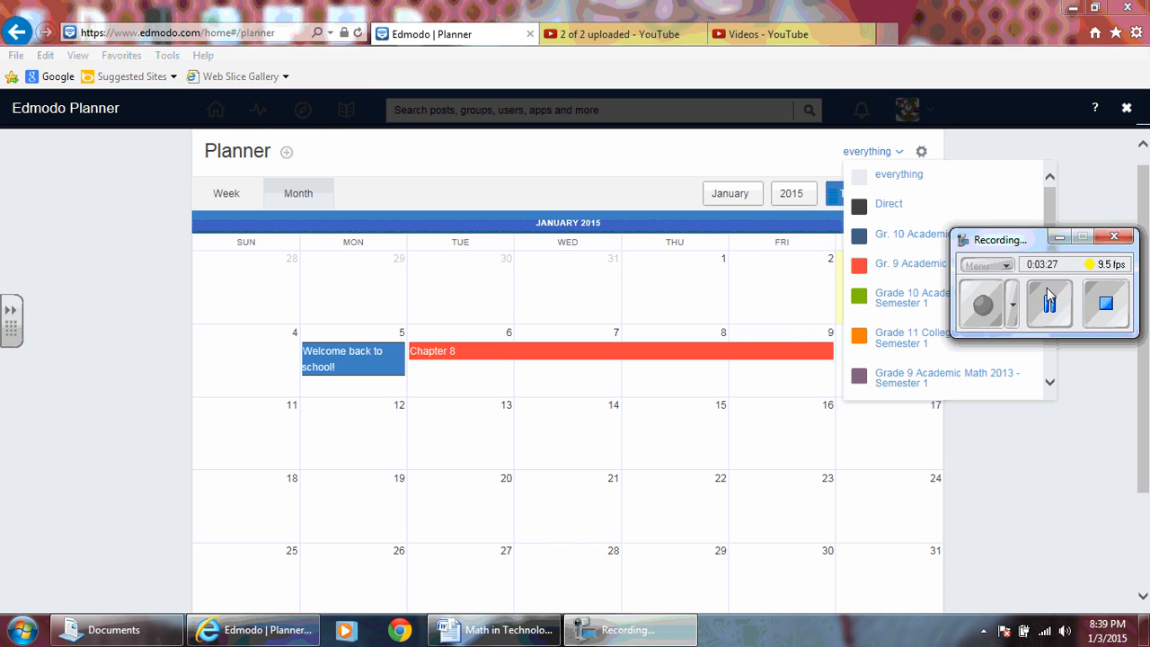
pyautogui.click(831, 235)
pyautogui.click(1060, 237)
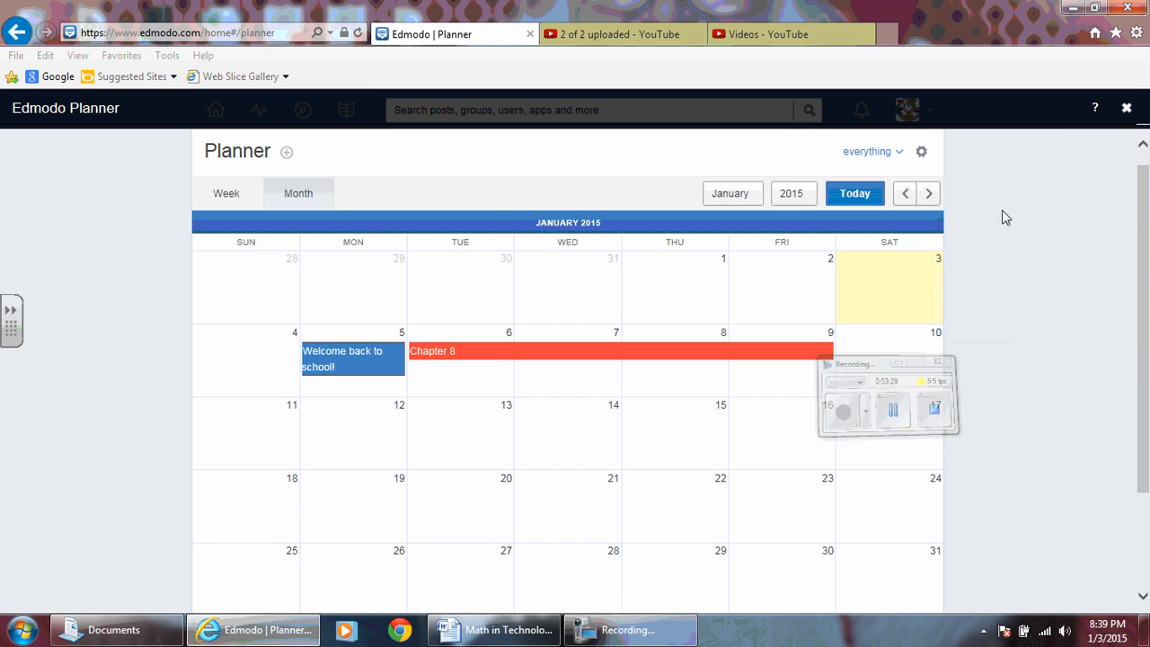
# Close the planner and recolor the Gr. 9 Academic Math Semester 1 group, trying dark green before settling on mustard yellow.
pyautogui.click(1127, 107)
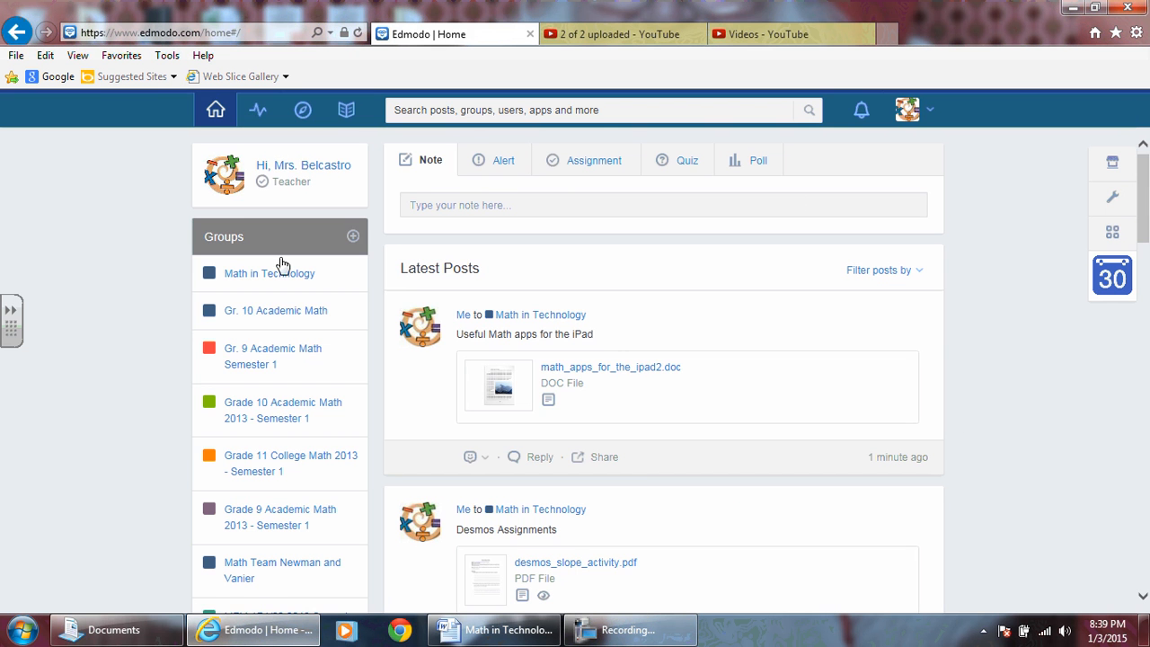
pyautogui.click(210, 350)
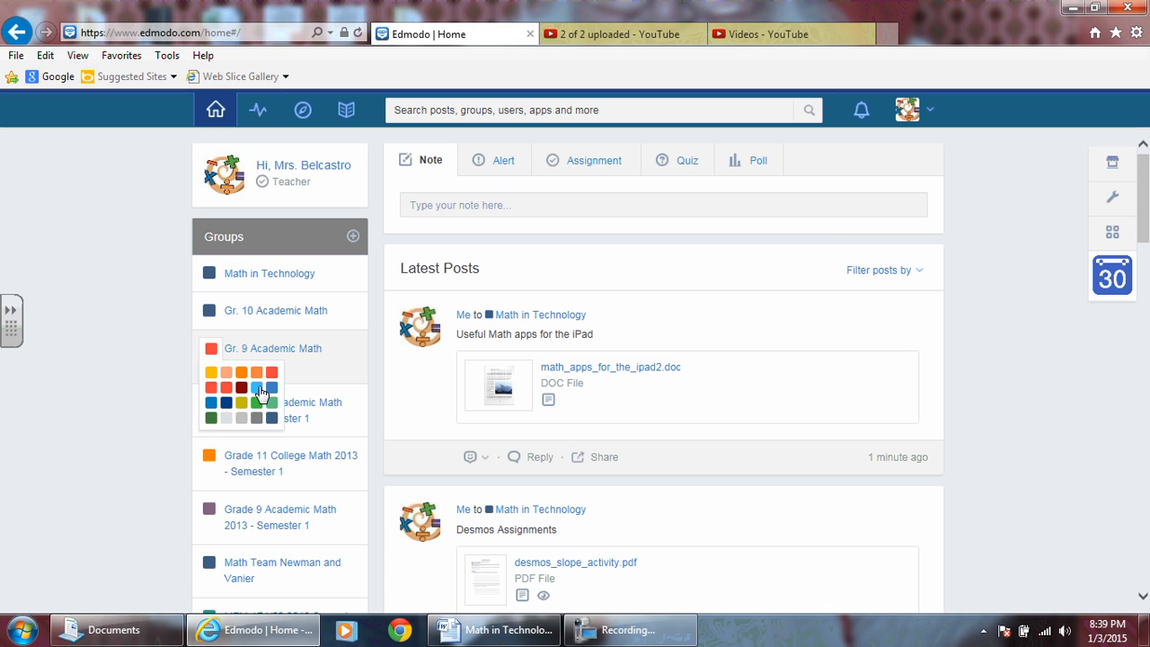
pyautogui.click(212, 418)
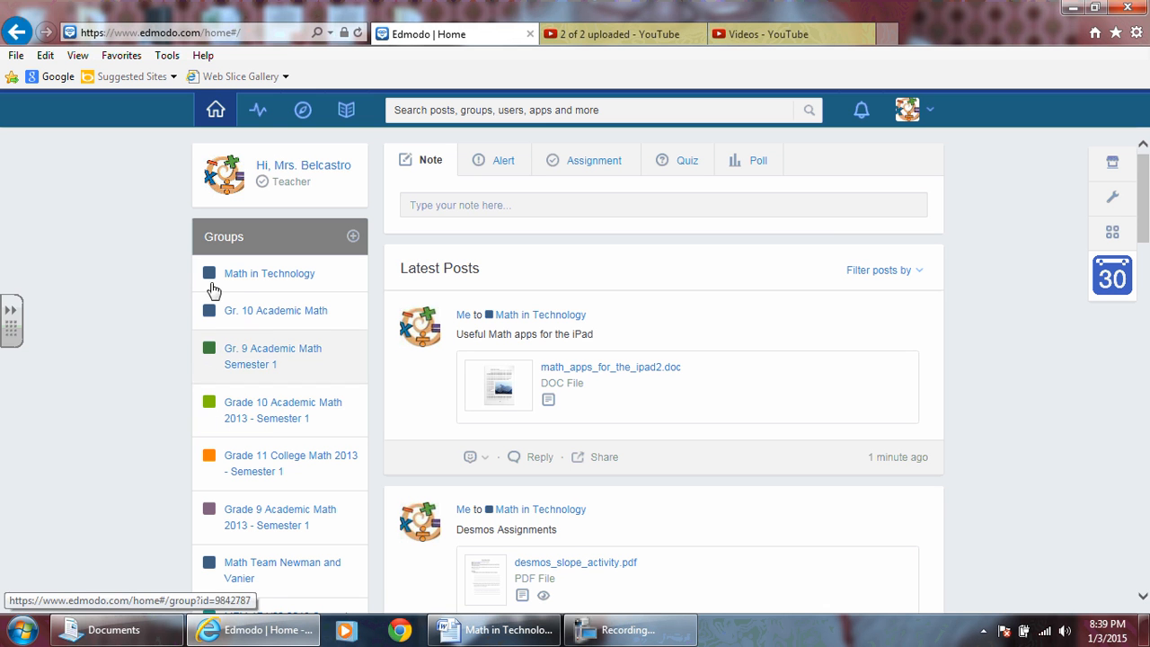
pyautogui.click(210, 350)
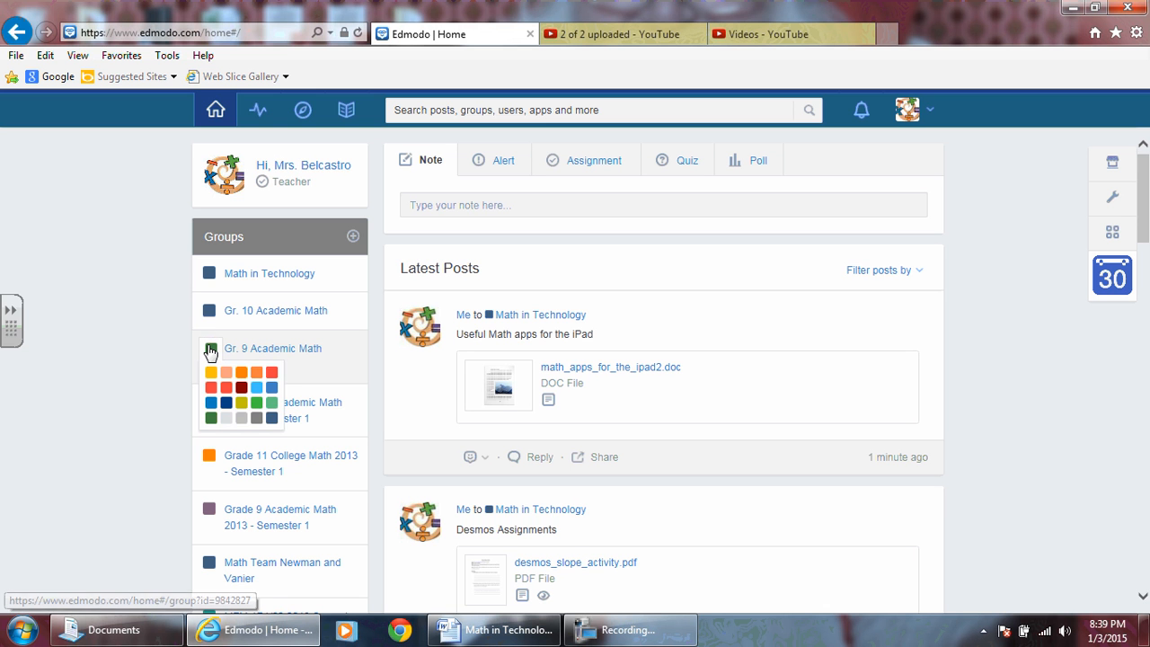
pyautogui.click(242, 404)
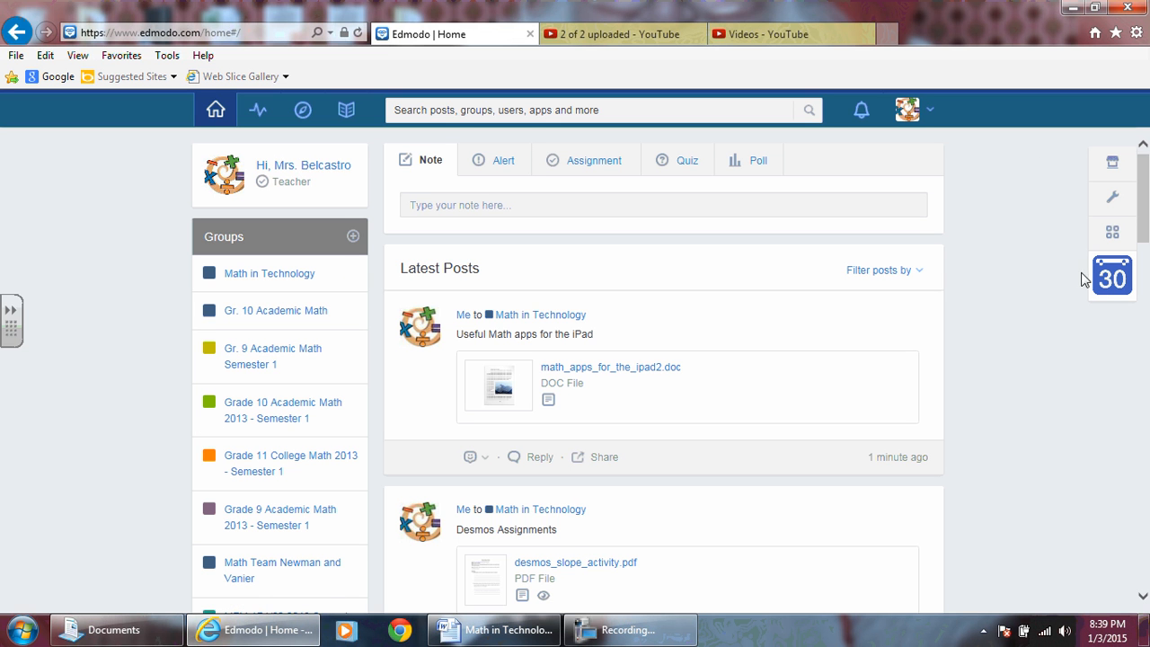
# Reopen the planner in month view to check the Gr. 9 group's color on the January 2015 events.
pyautogui.click(1111, 280)
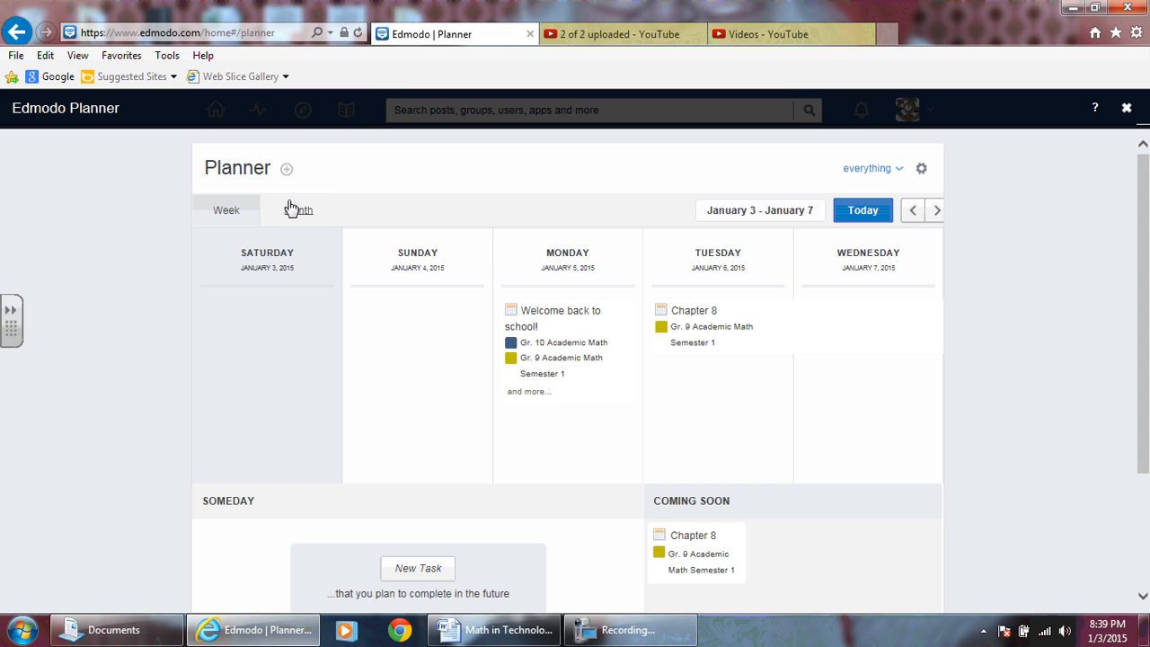
pyautogui.click(299, 213)
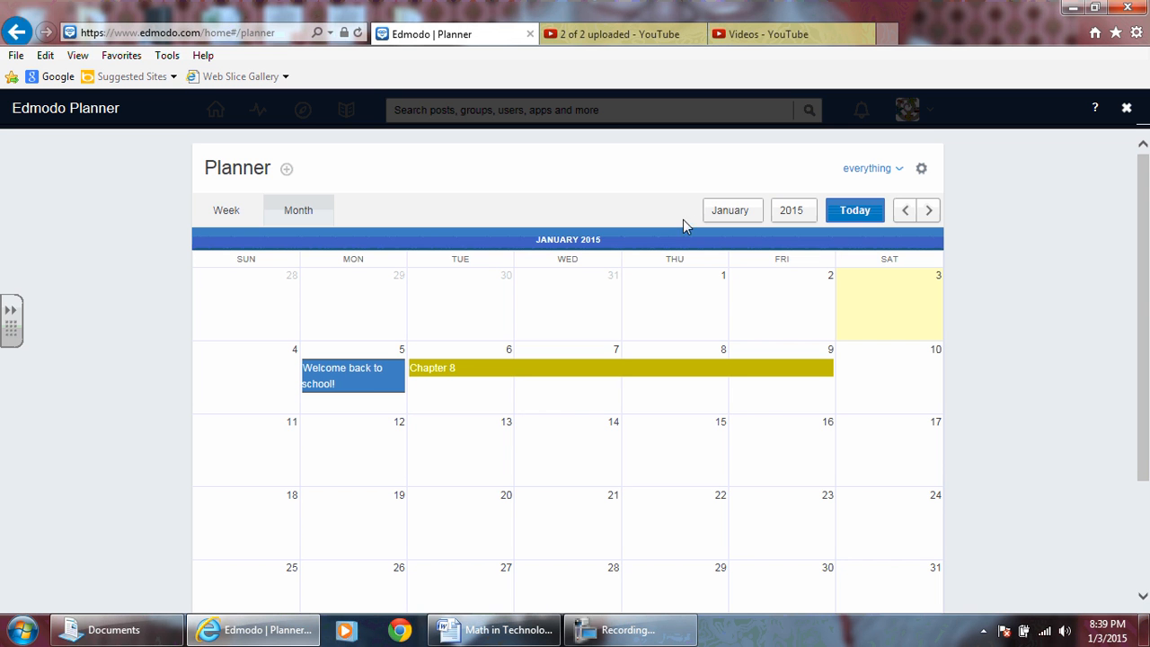